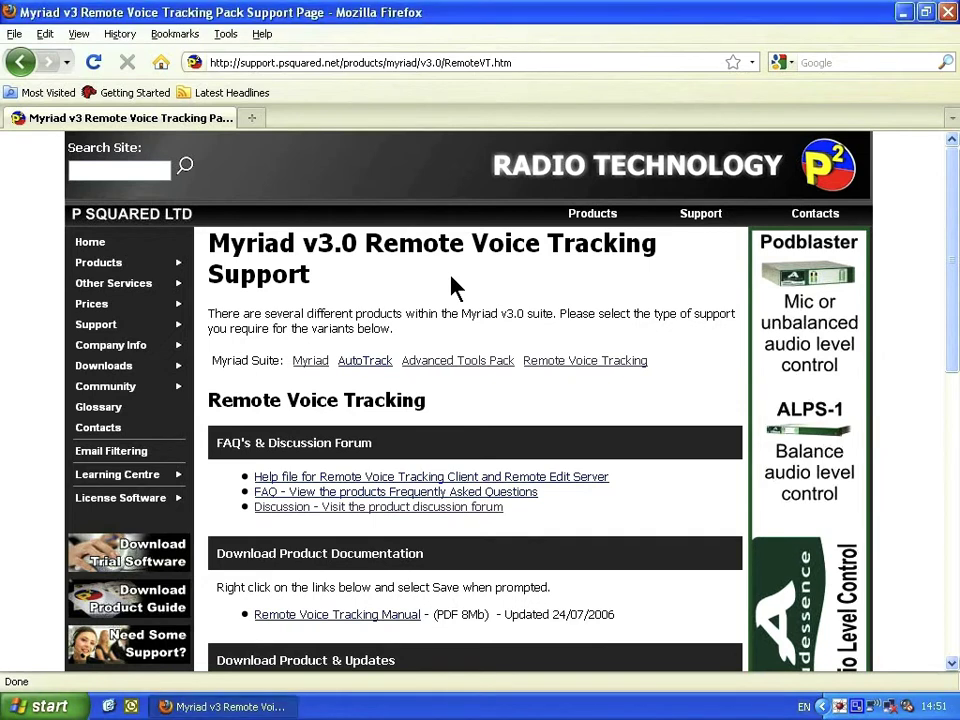
# Scroll to Full Release Versions and choose the Voice Tracking Client v3.0.33 download.
pyautogui.scroll(-6, 450, 285)
pyautogui.scroll(-3, 447, 275)
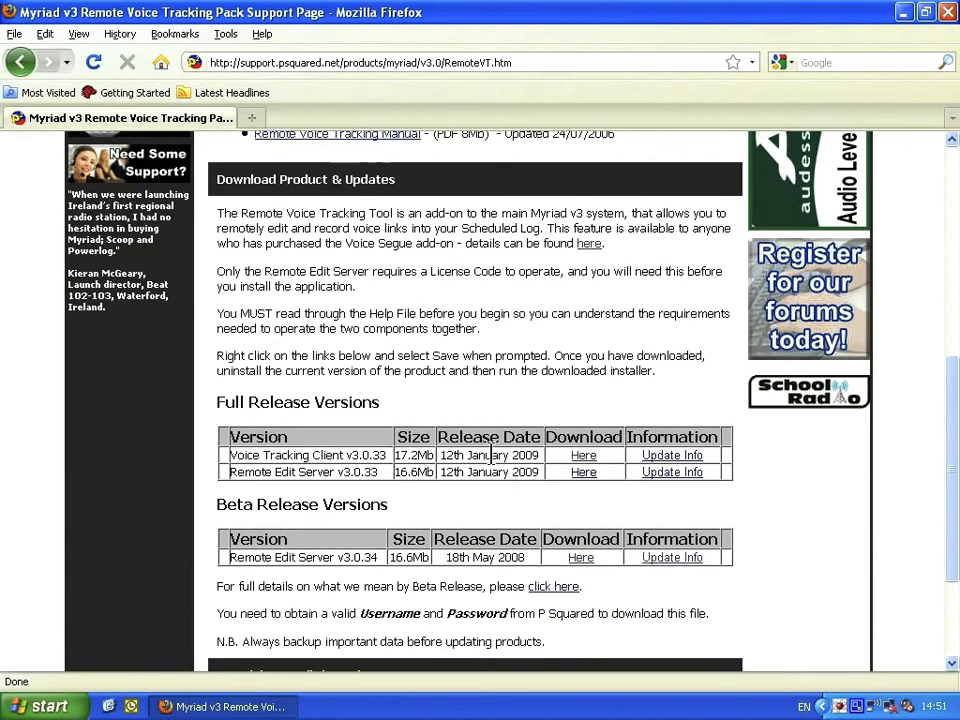
pyautogui.click(583, 456)
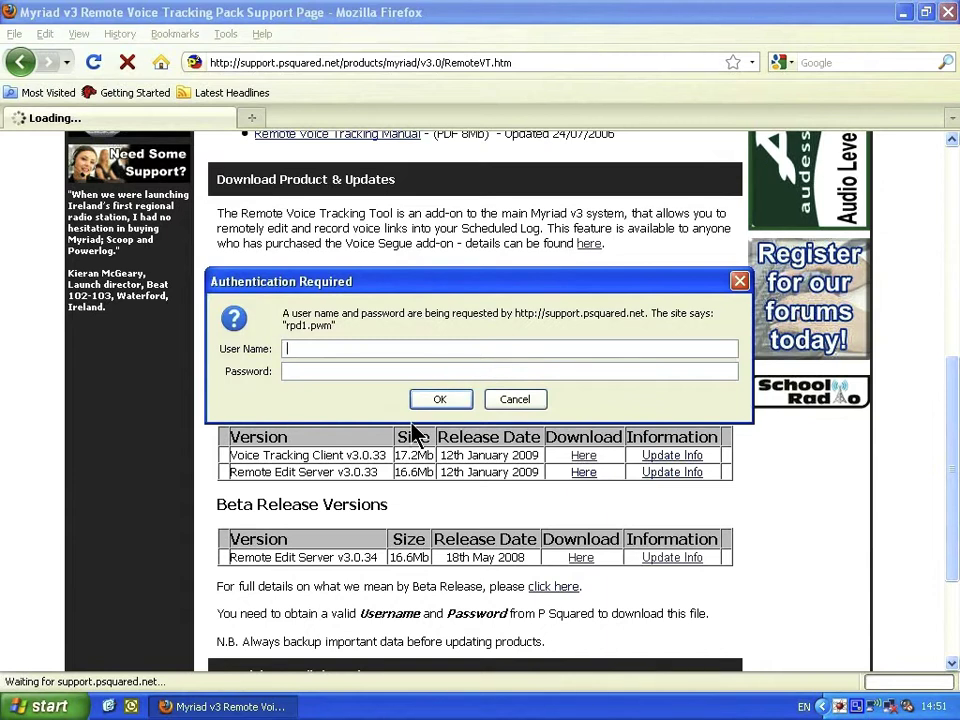
# Log in to the support site with the account username and password, then save the installer file.
pyautogui.write('myriad3')
pyautogui.press('Tab')
pyautogui.write('p•••••••')
pyautogui.press('Return')
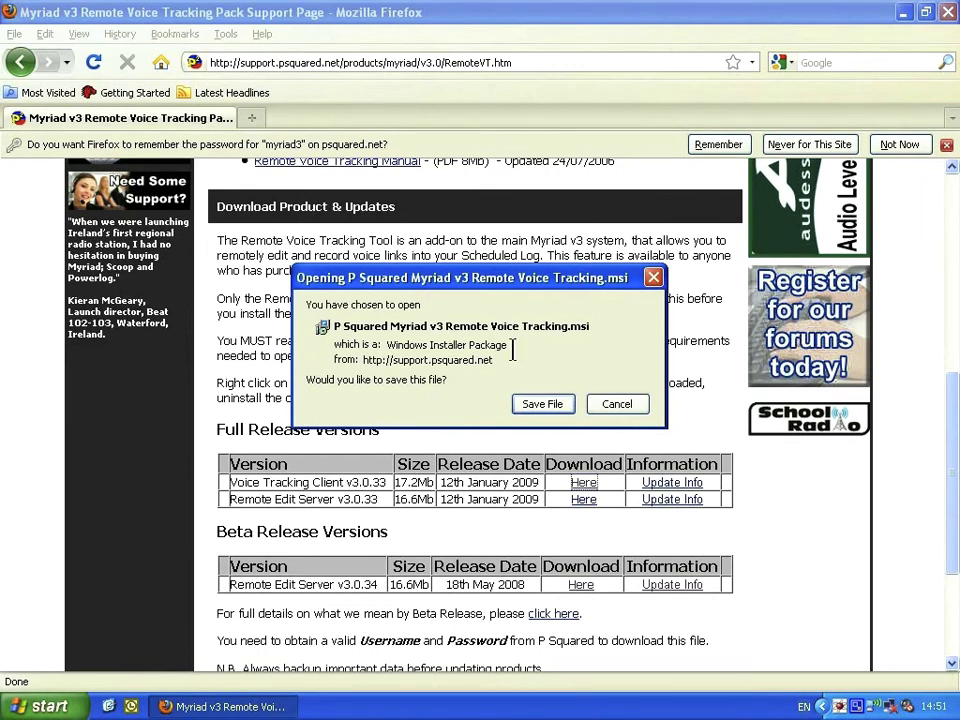
pyautogui.click(537, 405)
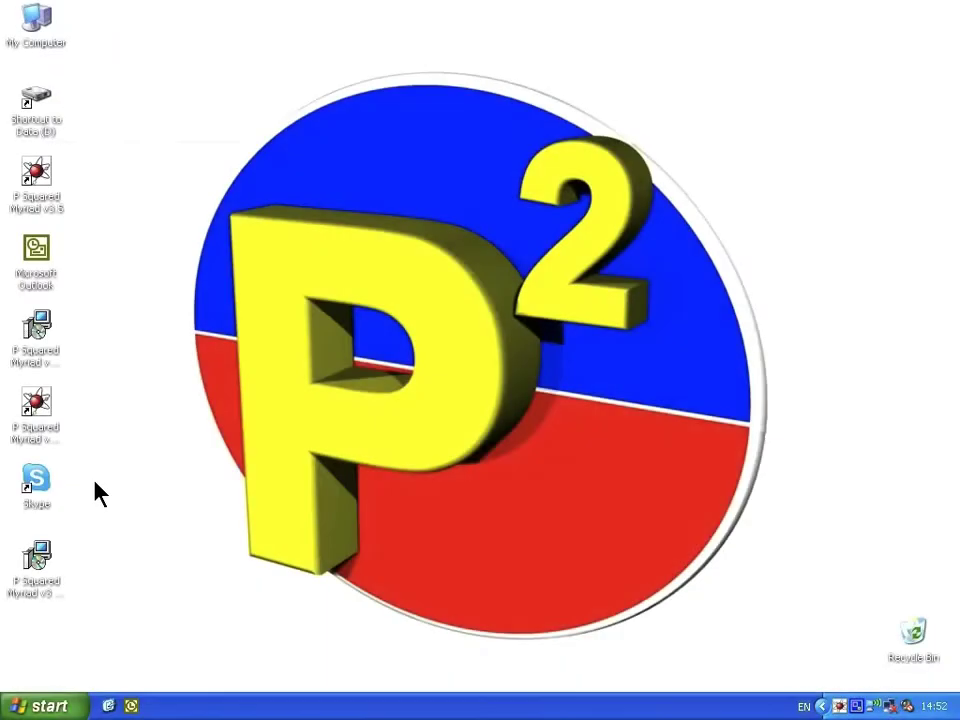
# Run the downloaded .msi installer, then launch the new Remote Voice Tracking client from its desktop shortcut.
pyautogui.click(42, 558)
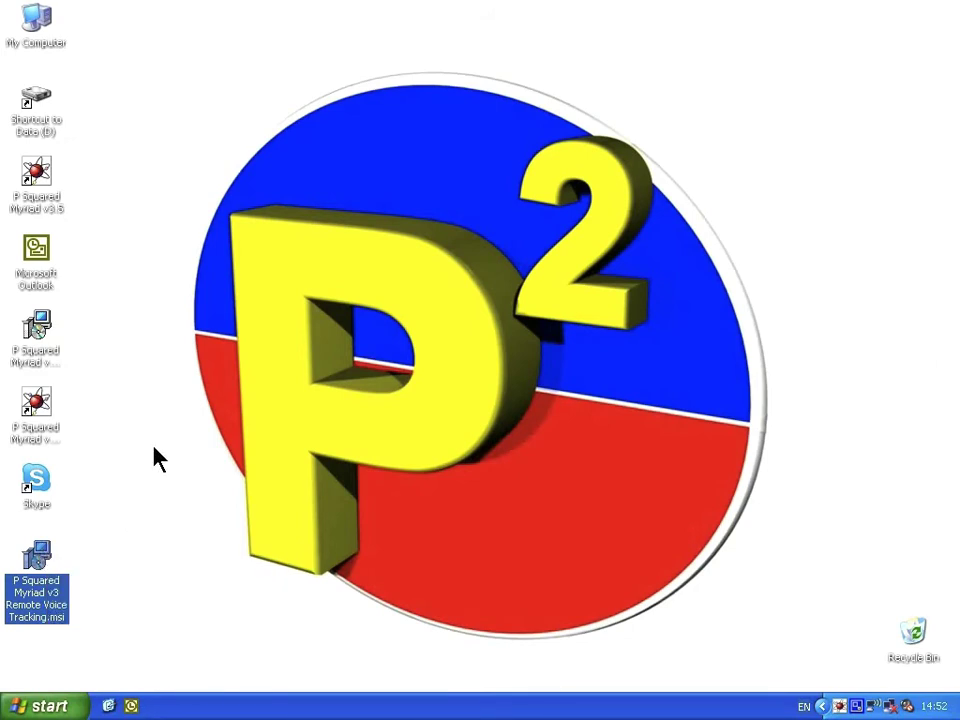
pyautogui.press('Return')
pyautogui.click(505, 376)
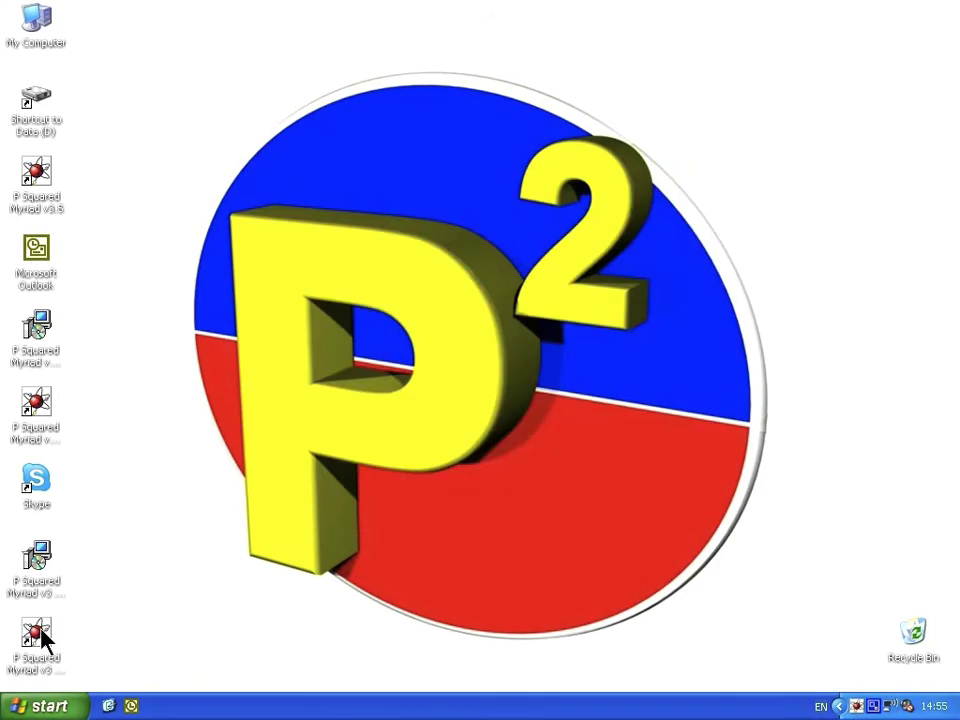
pyautogui.click(37, 636)
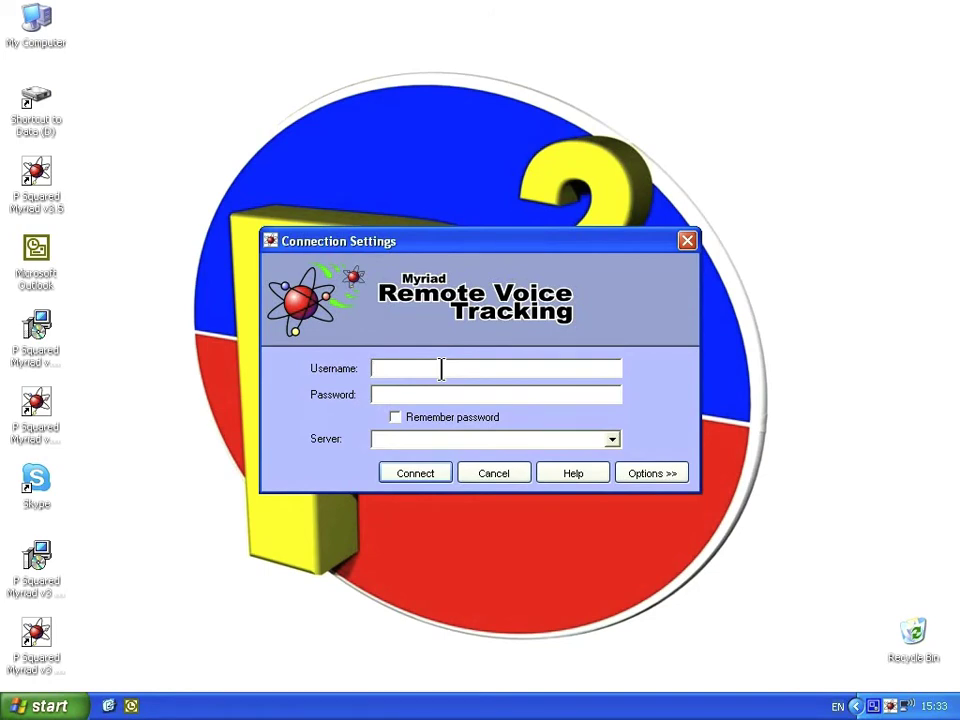
# Enter the guest username and server address 192.168.1.67 in Connection Settings.
pyautogui.write('gu')
pyautogui.write('19')
pyautogui.write('2.168.1.67')
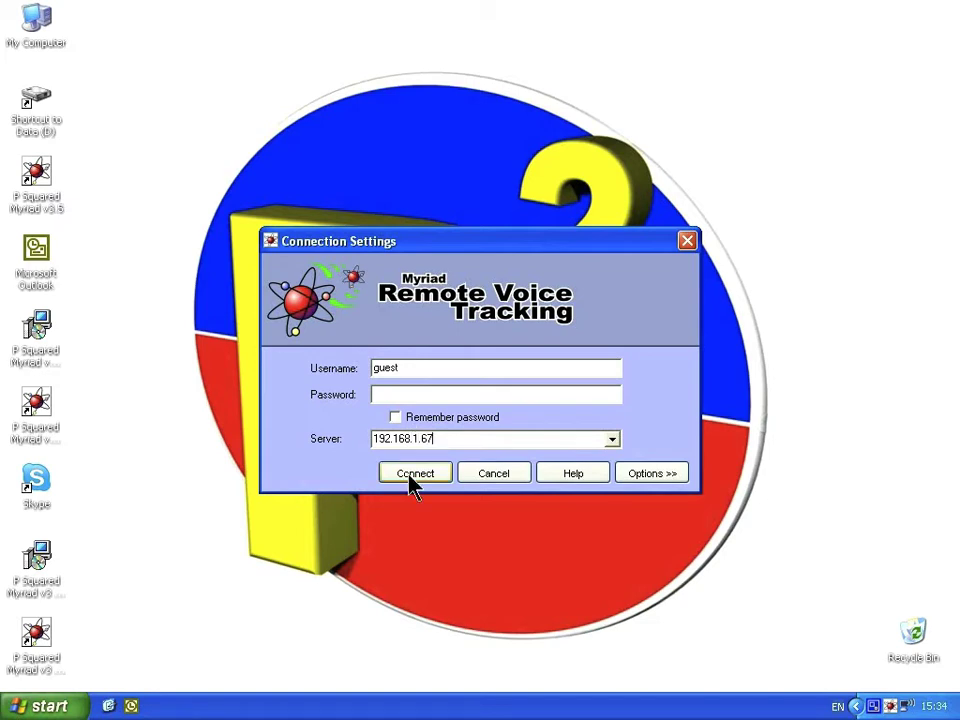
# Expand Options and review the Station Database, Local Resources and Profiles tabs.
pyautogui.click(663, 478)
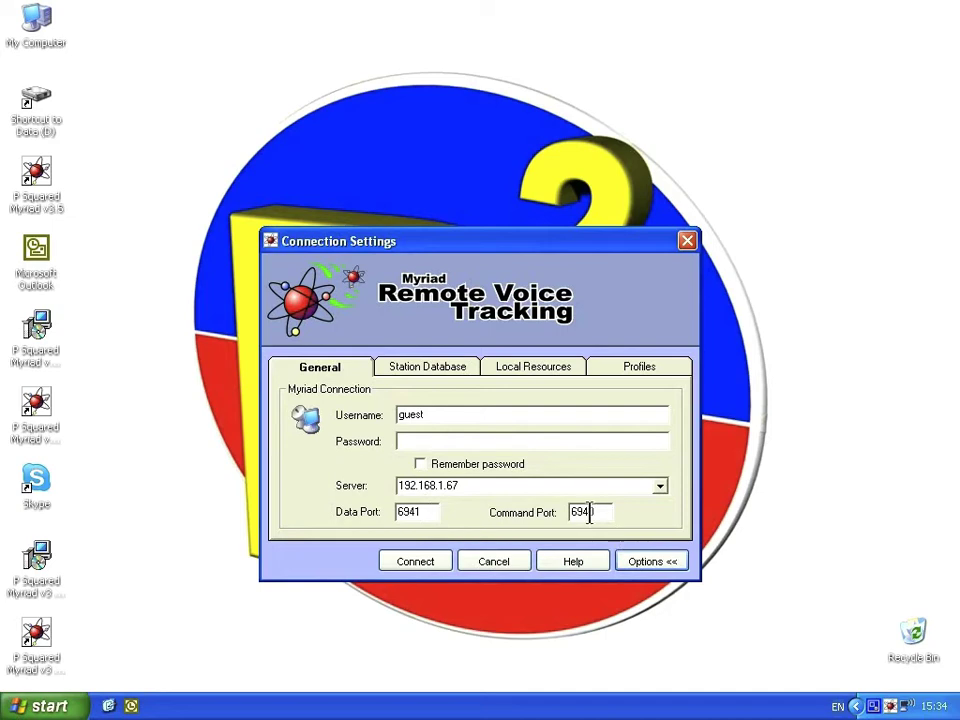
pyautogui.click(414, 368)
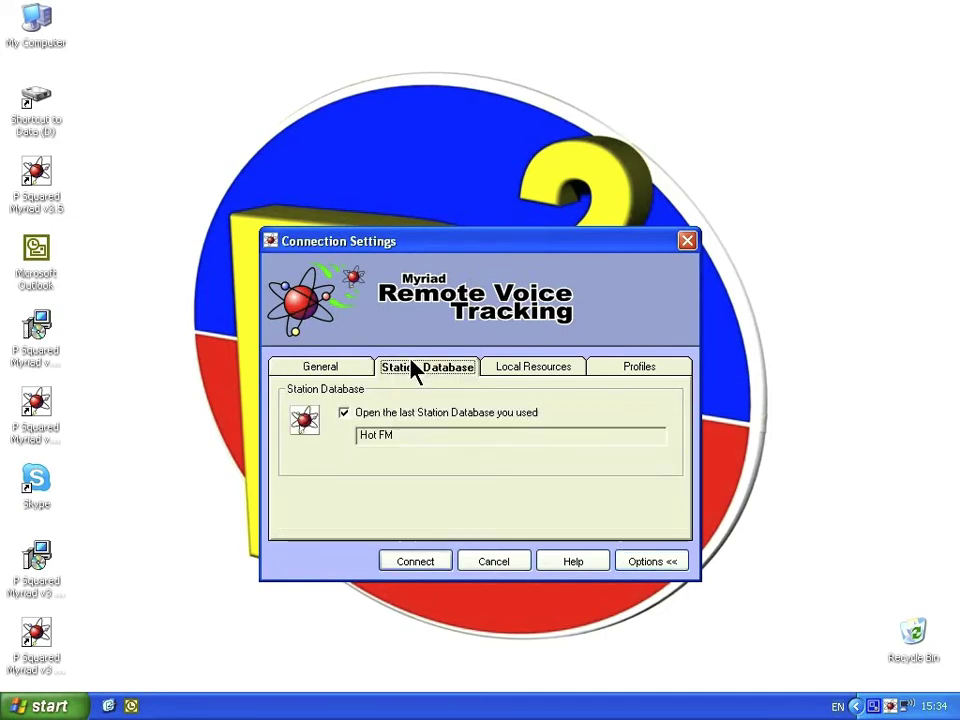
pyautogui.click(510, 370)
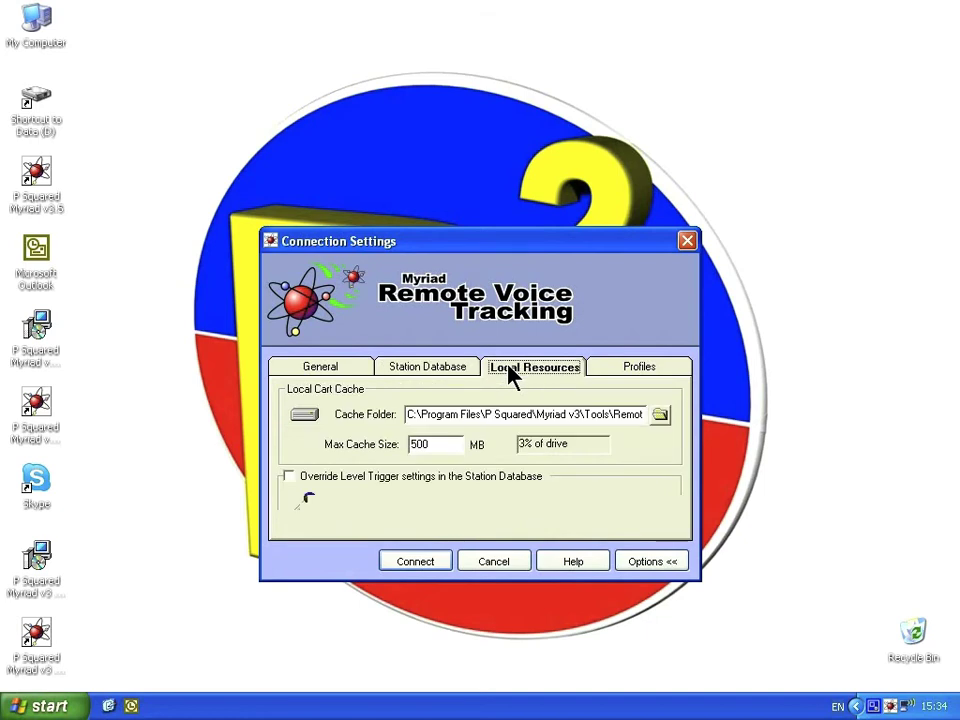
pyautogui.click(596, 374)
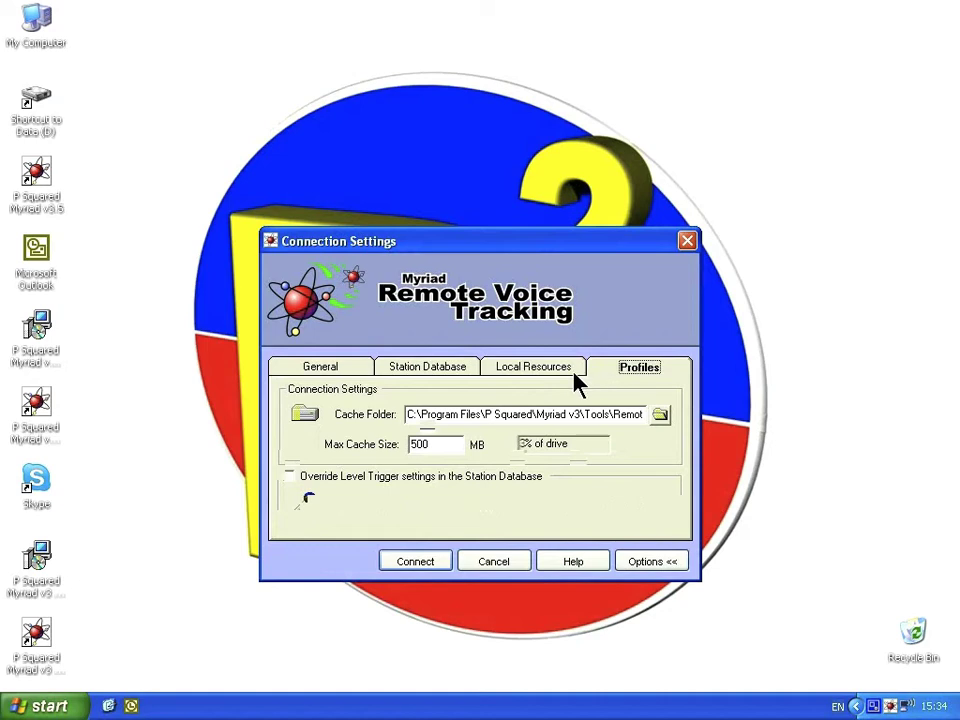
pyautogui.click(356, 372)
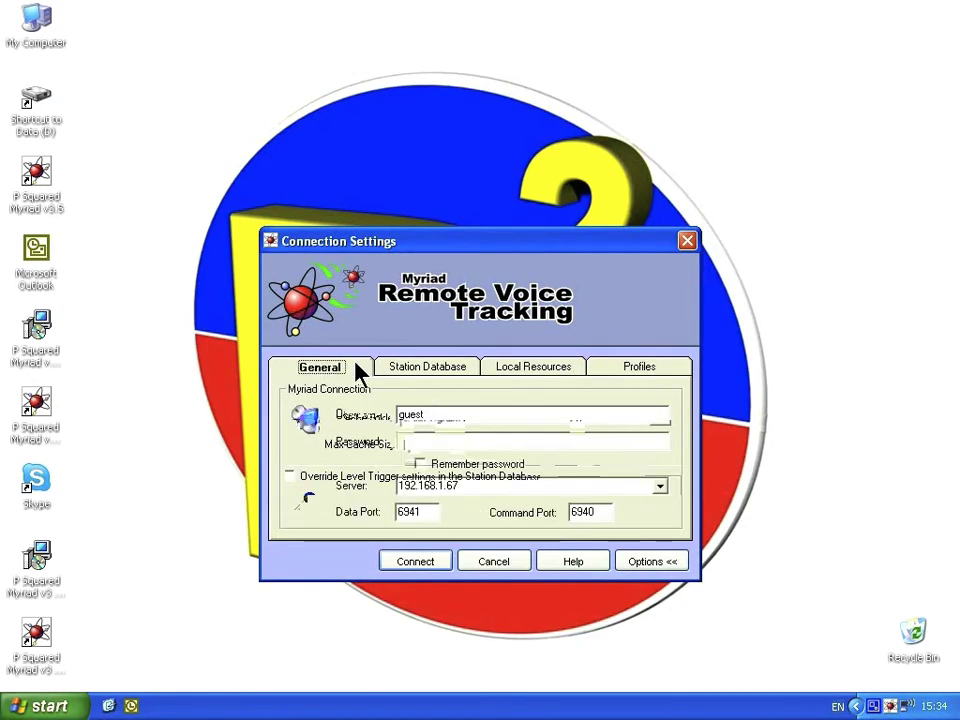
# Collapse the options and connect to the Hot FM server at 192.168.1.67.
pyautogui.click(647, 563)
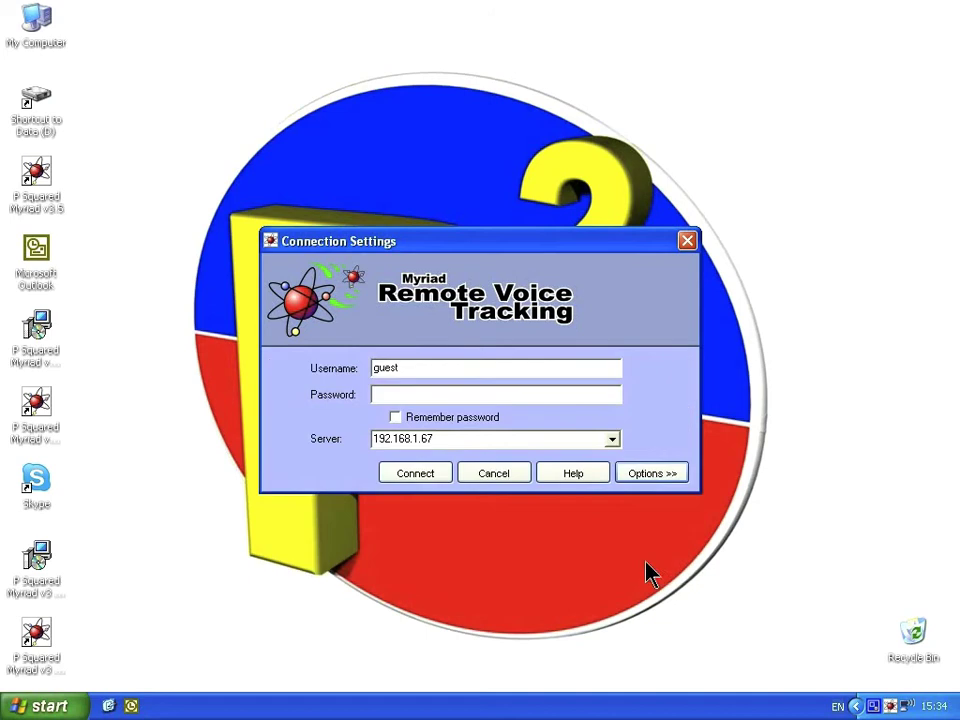
pyautogui.click(376, 394)
pyautogui.click(421, 477)
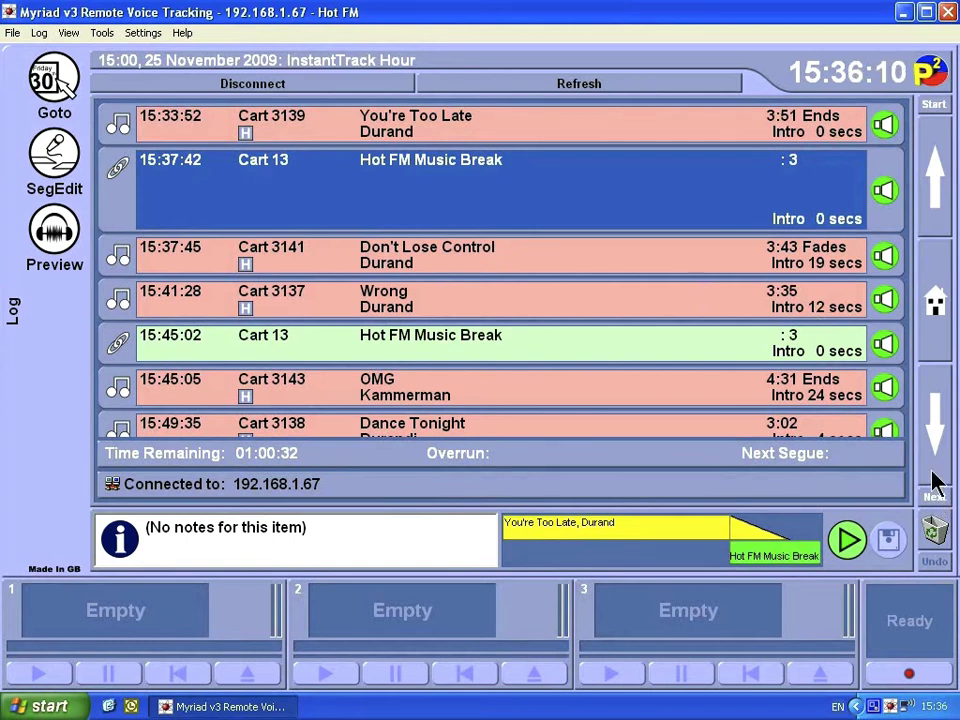
# Move to the 16:00 hour and select Cart 3139 'You're Too Late' in the log.
pyautogui.click(933, 502)
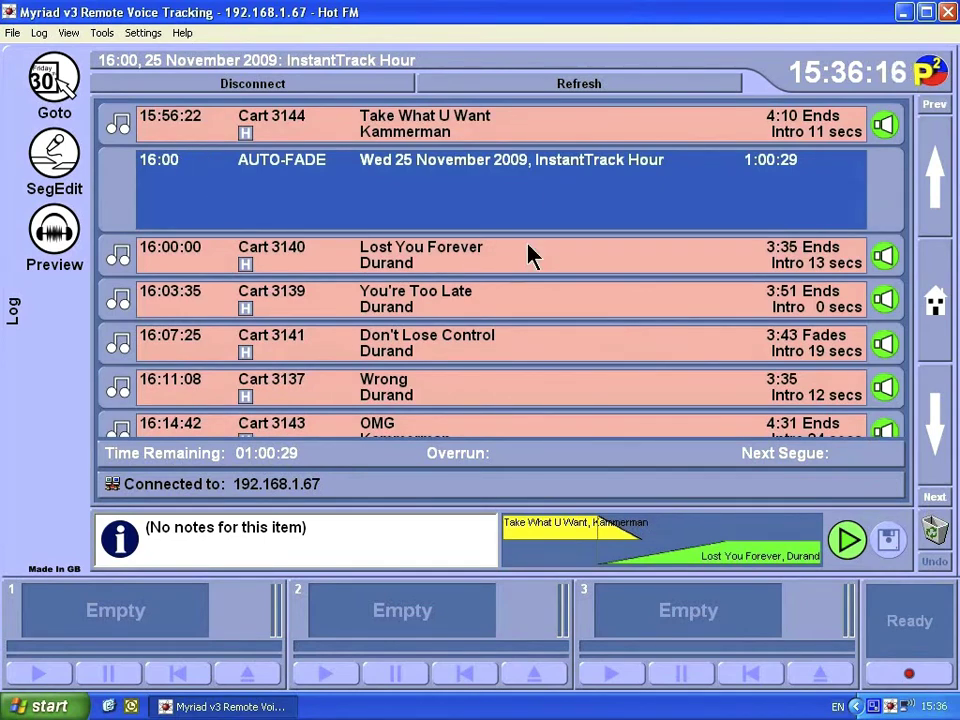
pyautogui.press('Down')
pyautogui.press('Down')
pyautogui.press('Down')
pyautogui.press('Down')
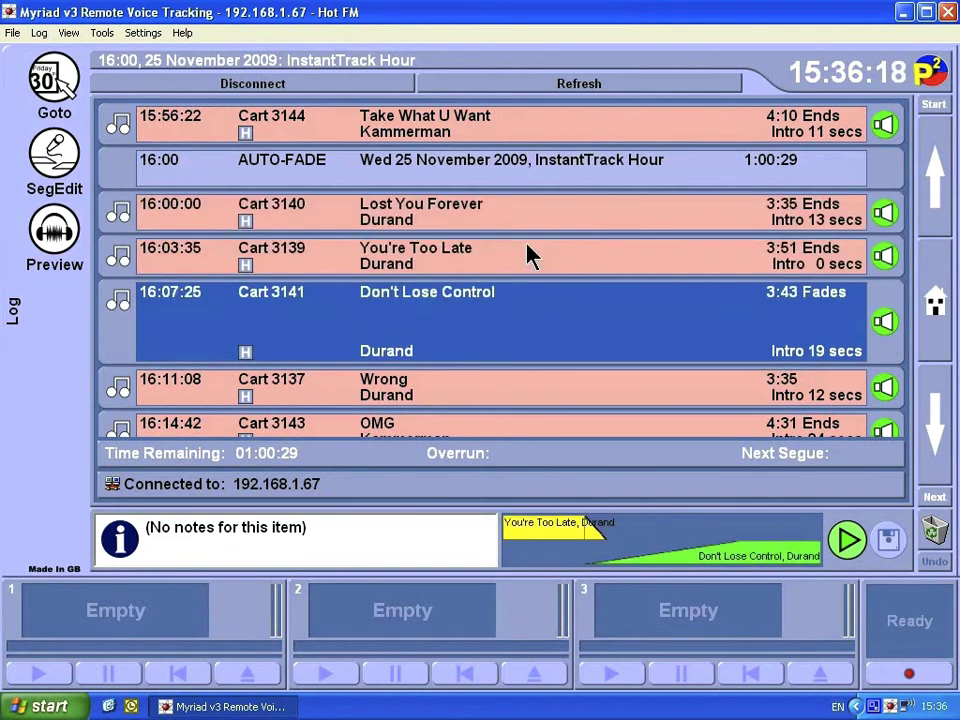
pyautogui.press('Up')
pyautogui.press('Up')
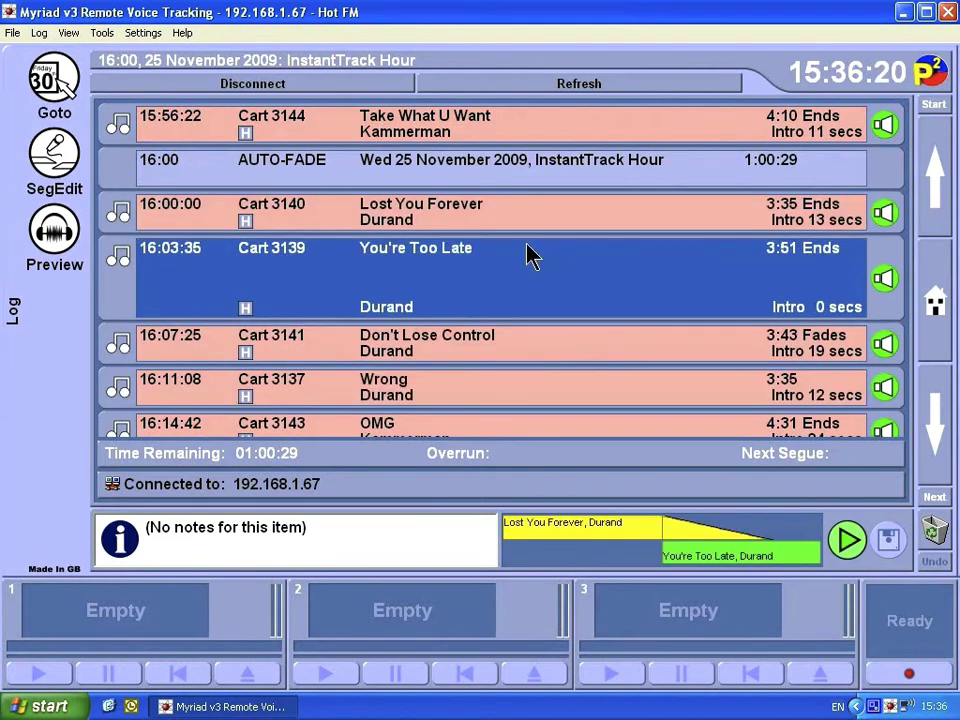
pyautogui.press('Down')
pyautogui.press('Up')
# Open the Lost You Forever into You're Too Late segue in SegEdit and audition it.
pyautogui.click(45, 172)
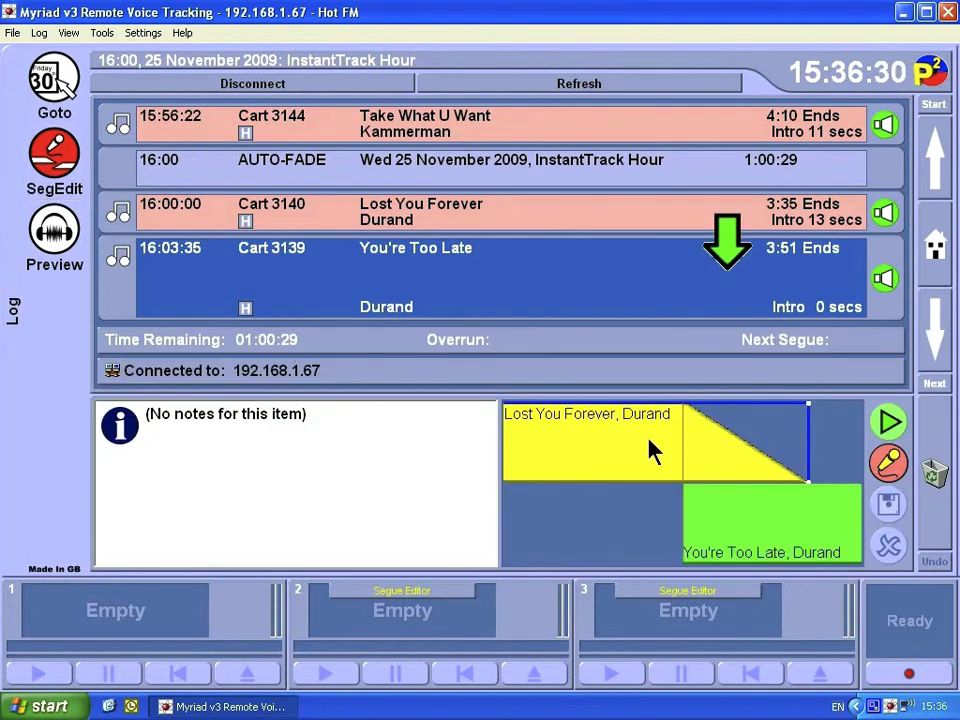
pyautogui.click(888, 424)
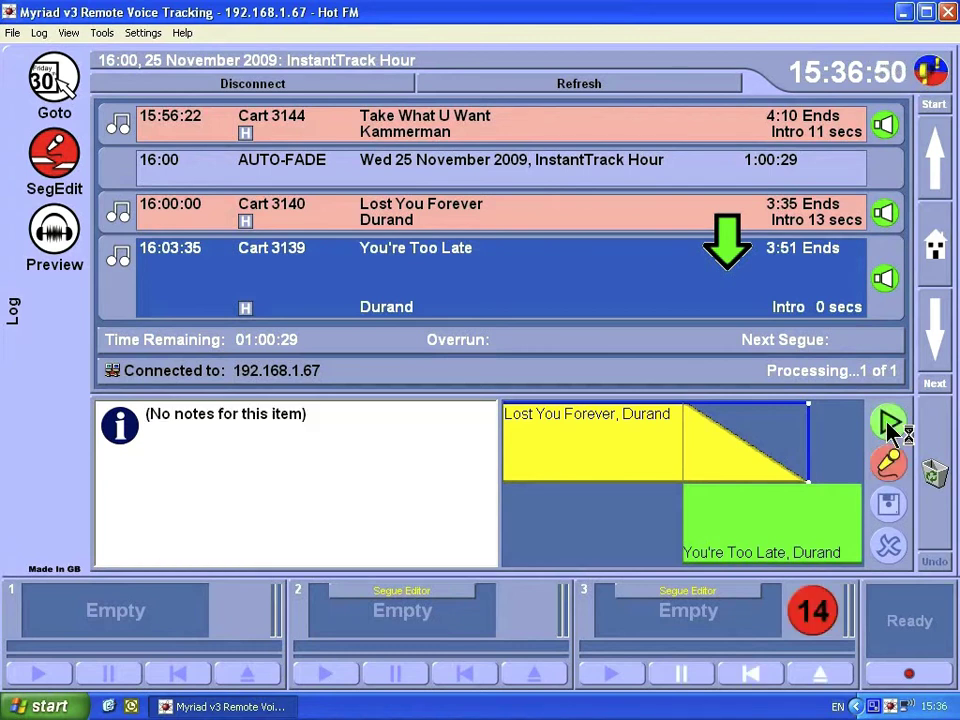
pyautogui.click(888, 424)
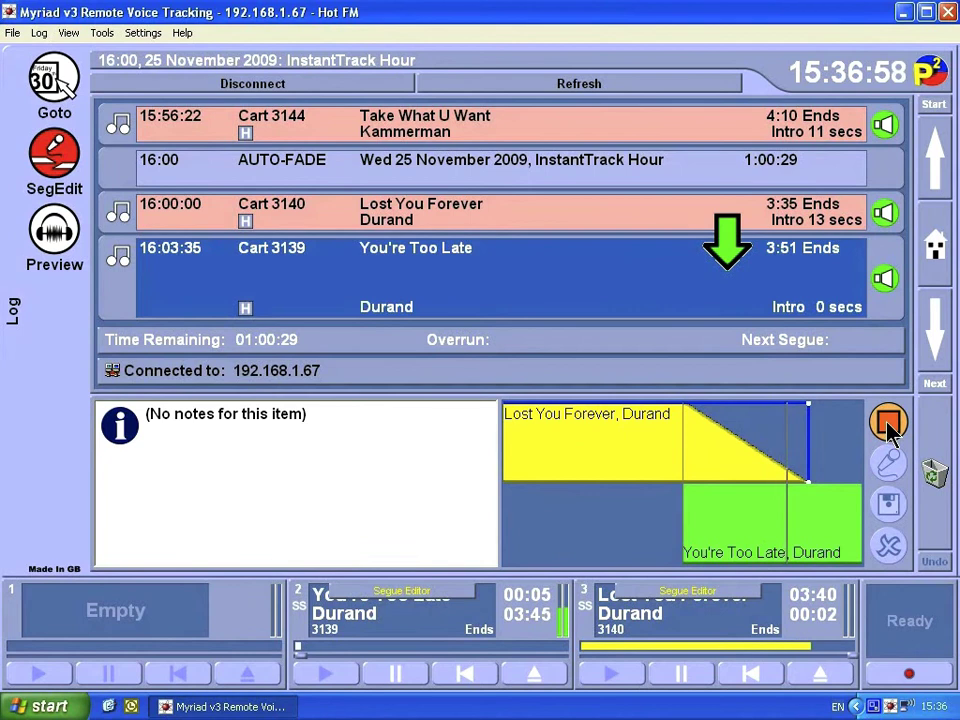
pyautogui.click(887, 424)
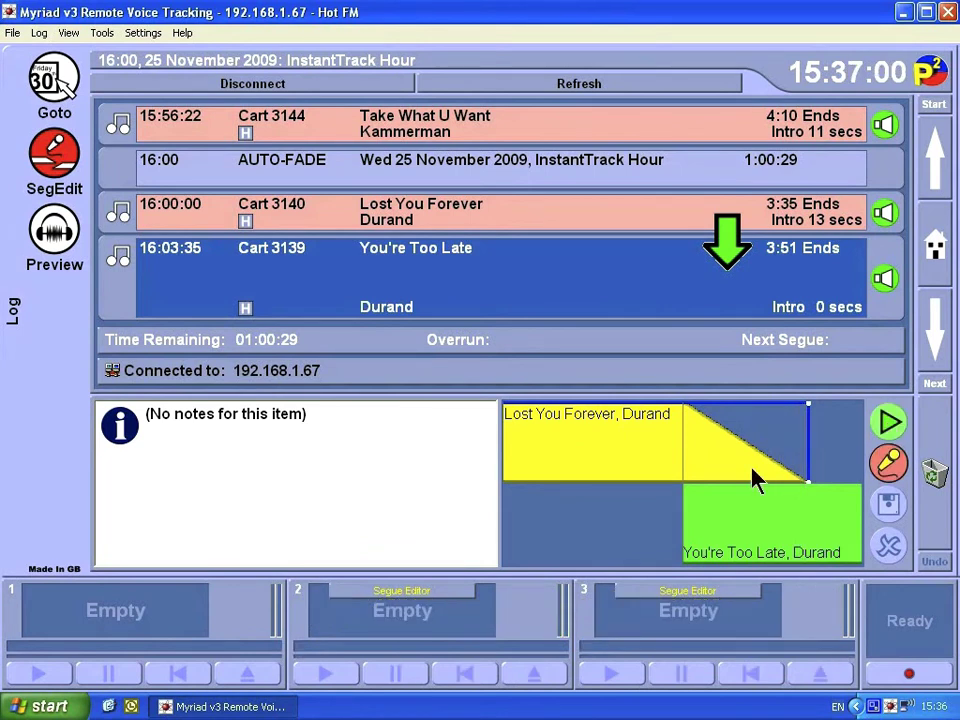
# Drag the green You're Too Late block rightward so it starts later in the fade.
pyautogui.moveTo(709, 521); pyautogui.dragTo(737, 516)
pyautogui.moveTo(730, 527); pyautogui.dragTo(754, 527)
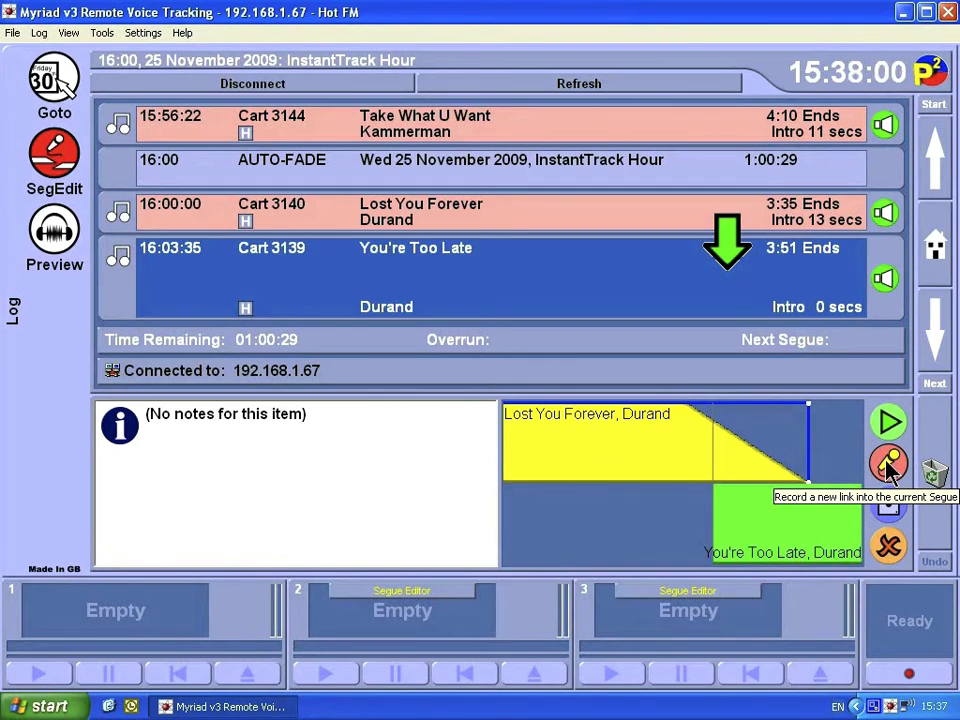
# Record a voice link, start You're Too Late under it, then stop recording.
pyautogui.click(888, 465)
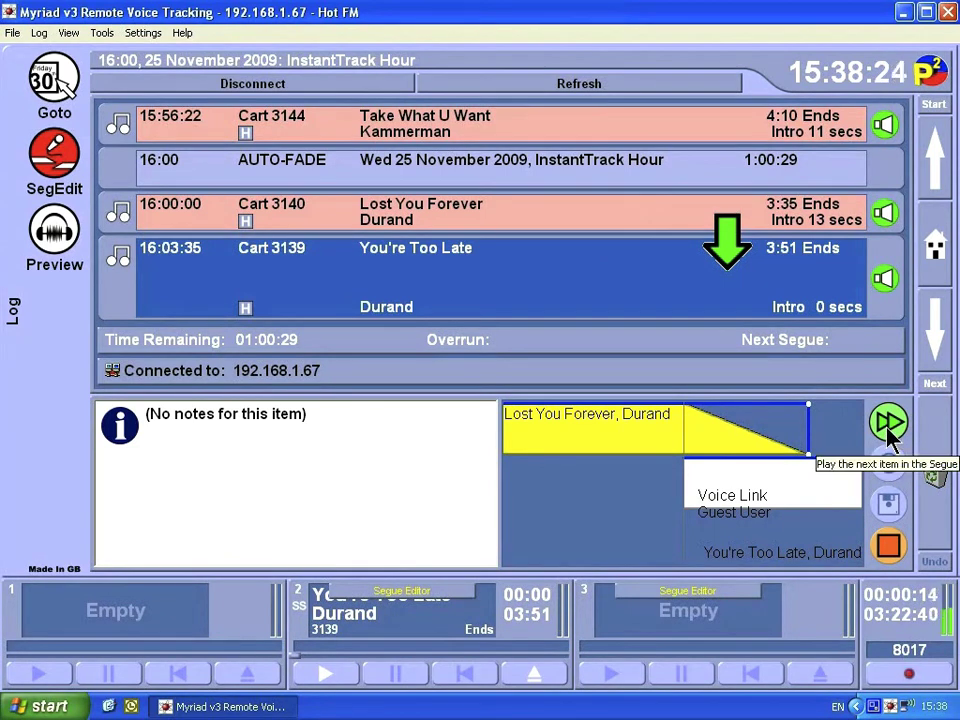
pyautogui.click(889, 424)
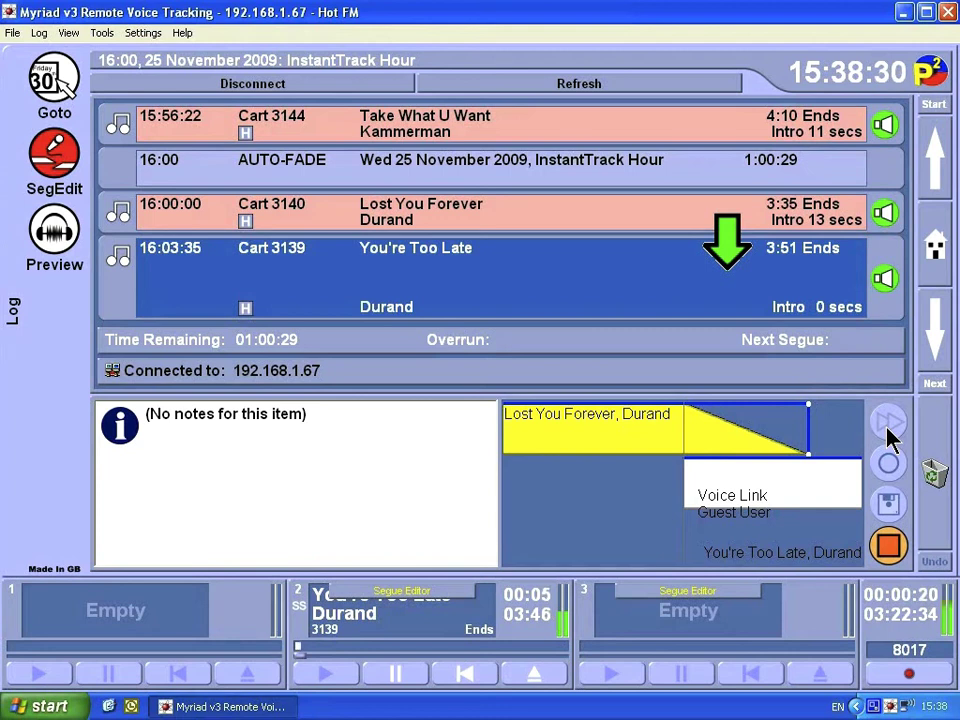
pyautogui.click(889, 433)
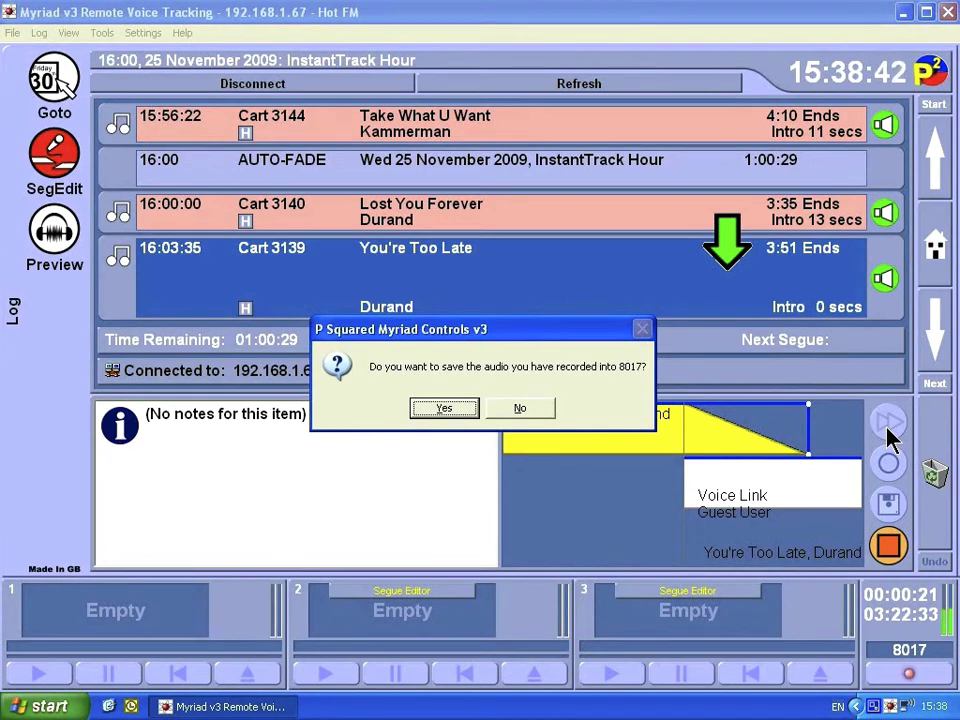
# Confirm saving the recorded voice link into cart 8017.
pyautogui.press('Return')
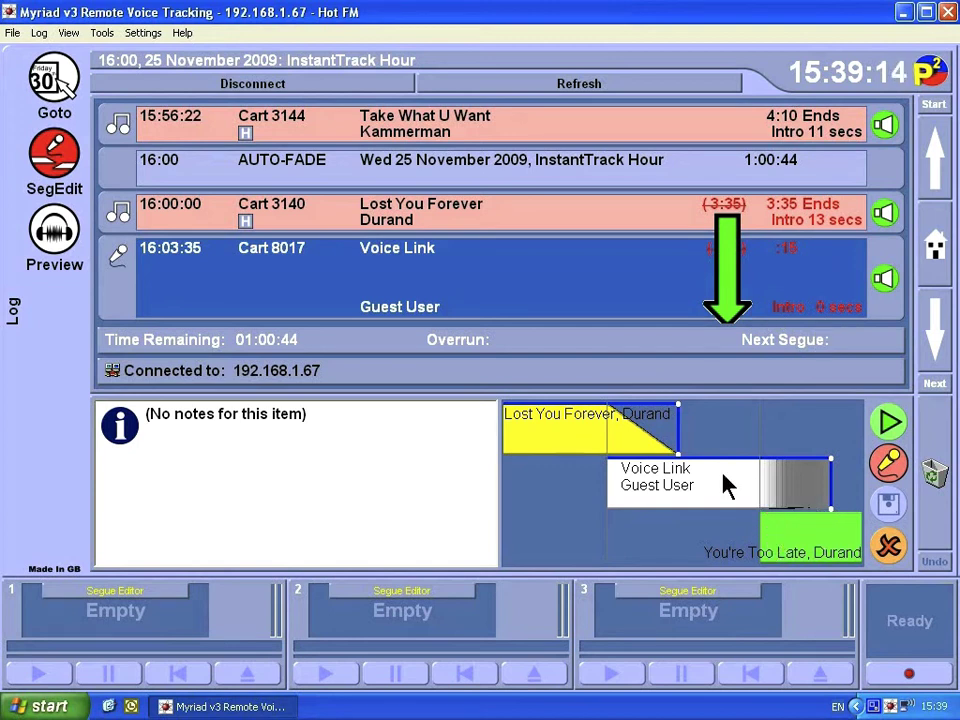
# Push You're Too Late past the 22-second voice link to 16:03:57, audition, and save the segue.
pyautogui.moveTo(778, 540); pyautogui.dragTo(852, 540)
pyautogui.press('space')
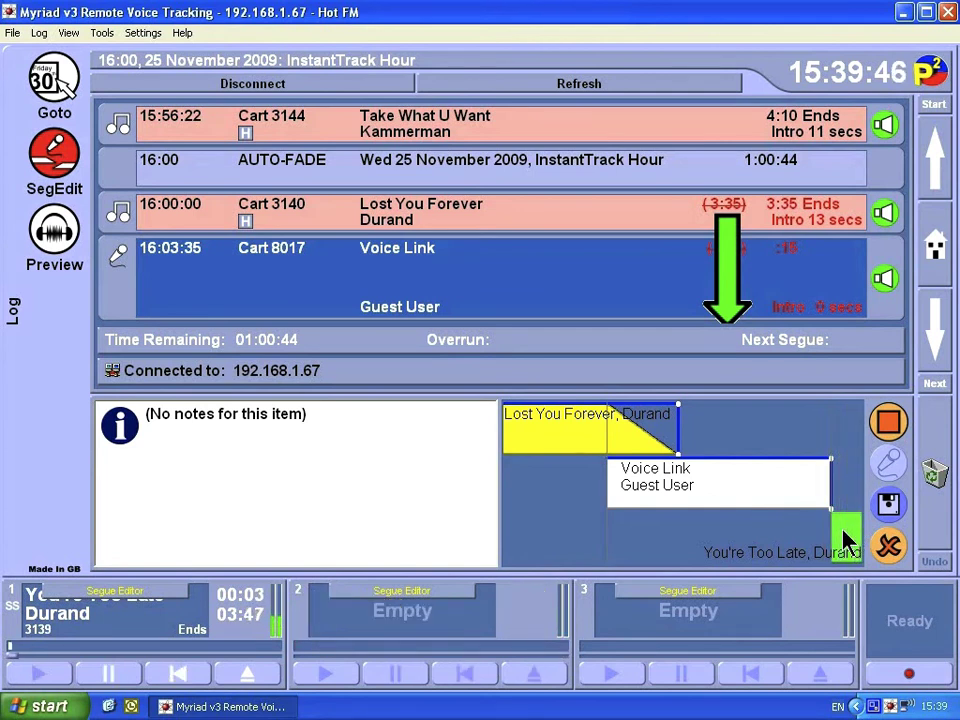
pyautogui.click(888, 505)
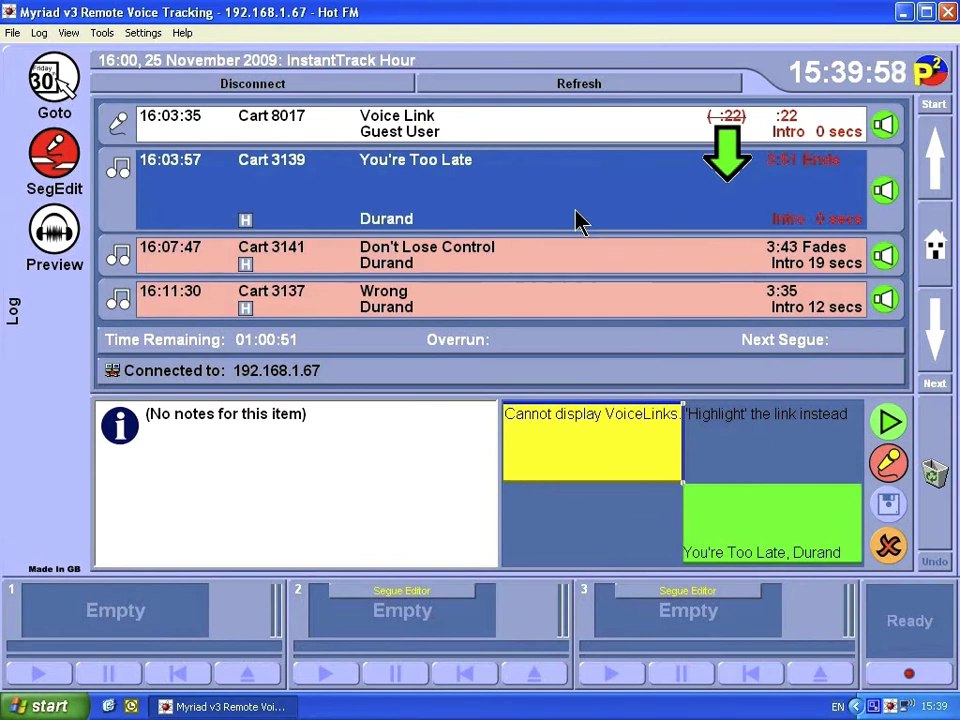
# Close the segue editor, select Don't Lose Control and load its segue from You're Too Late for preview.
pyautogui.click(47, 170)
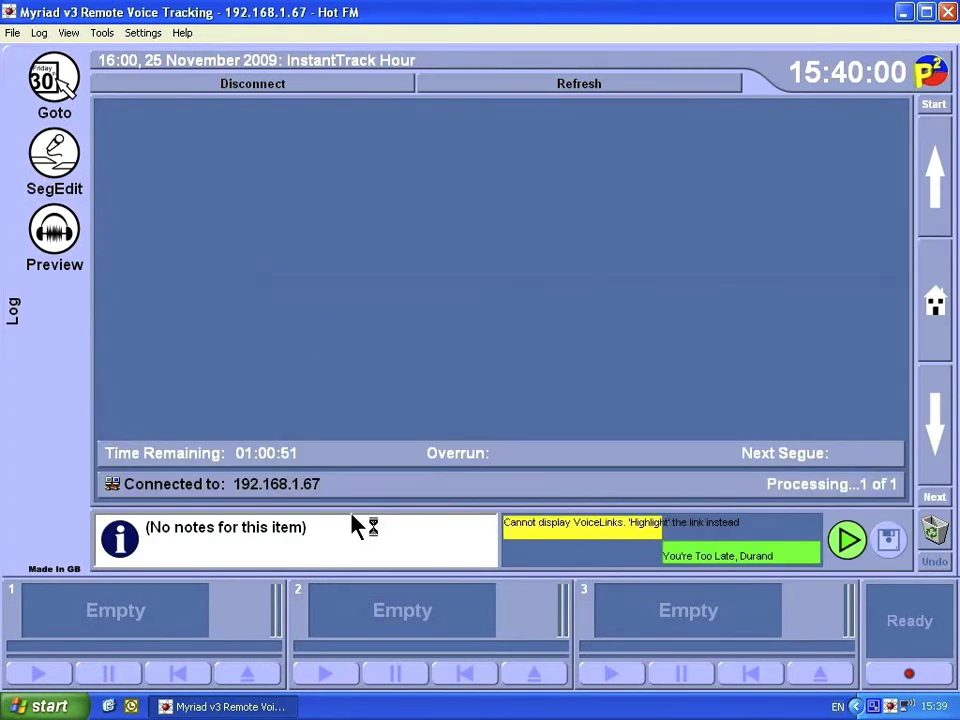
pyautogui.press('Up')
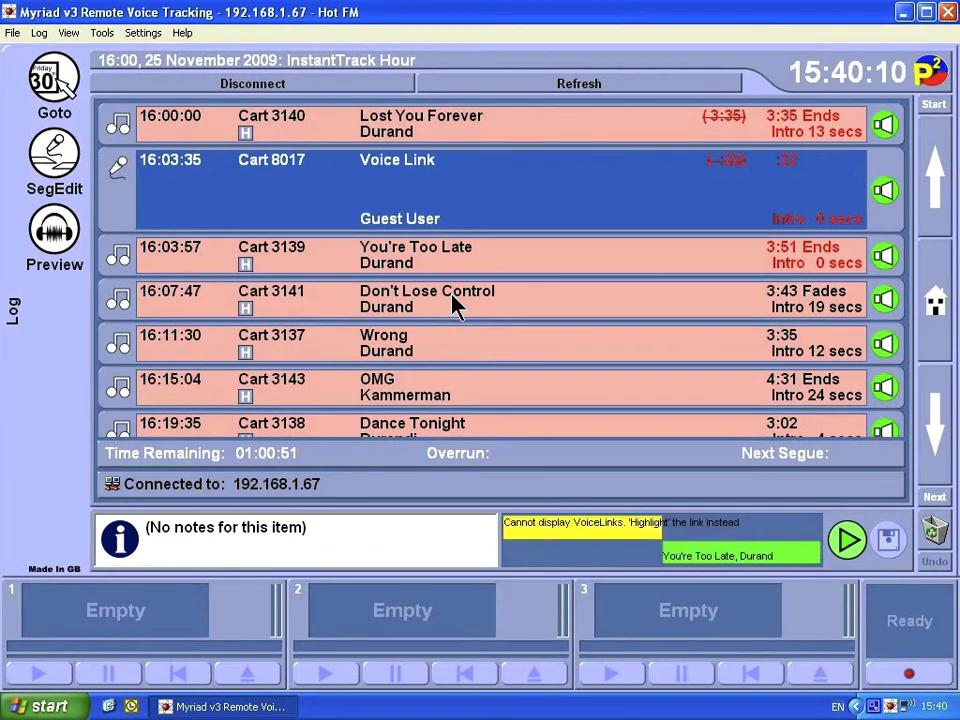
pyautogui.press('Down')
pyautogui.press('Down')
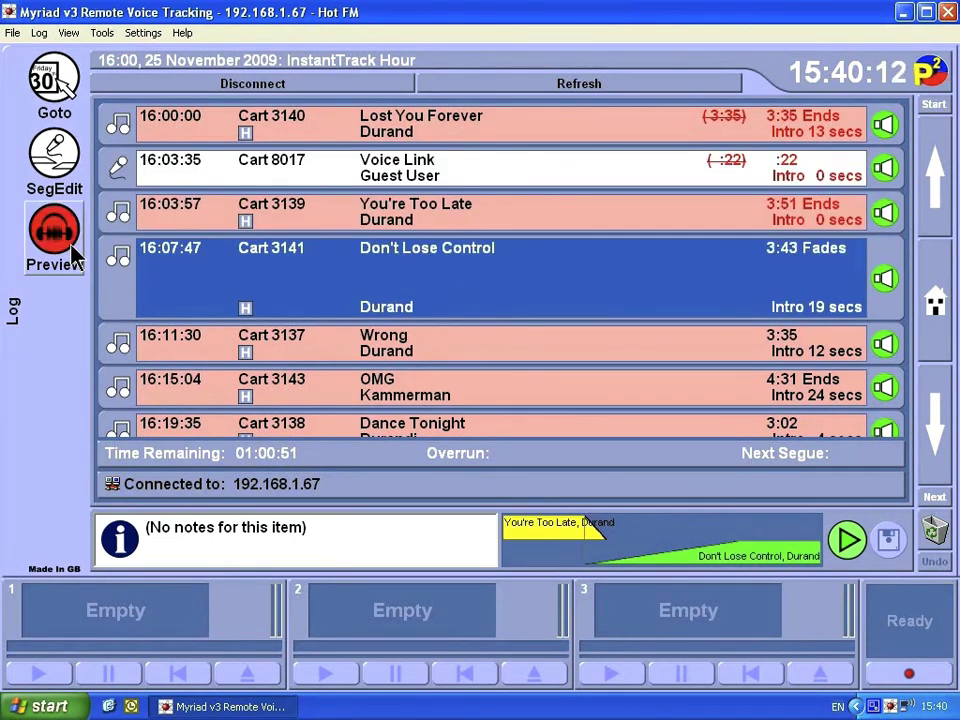
pyautogui.click(76, 258)
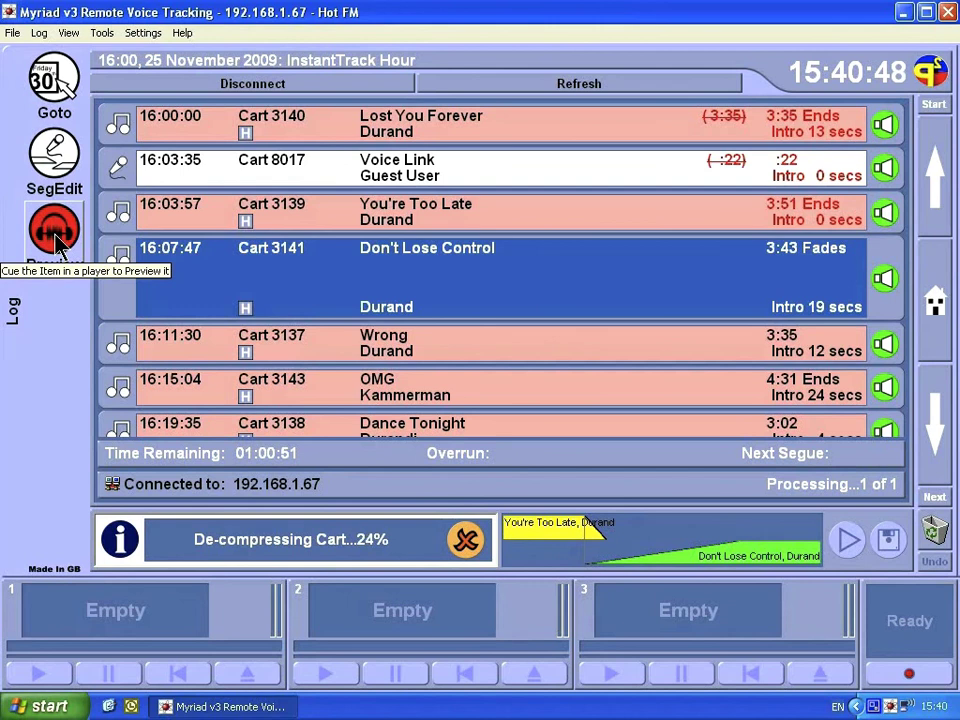
# Browse the File and Log menus, then open View > Audio Browser listing the 10 Hot FM items.
pyautogui.press('alt')
pyautogui.press('Right')
pyautogui.press('Right')
pyautogui.press('Right')
pyautogui.press('Right')
pyautogui.press('Right')
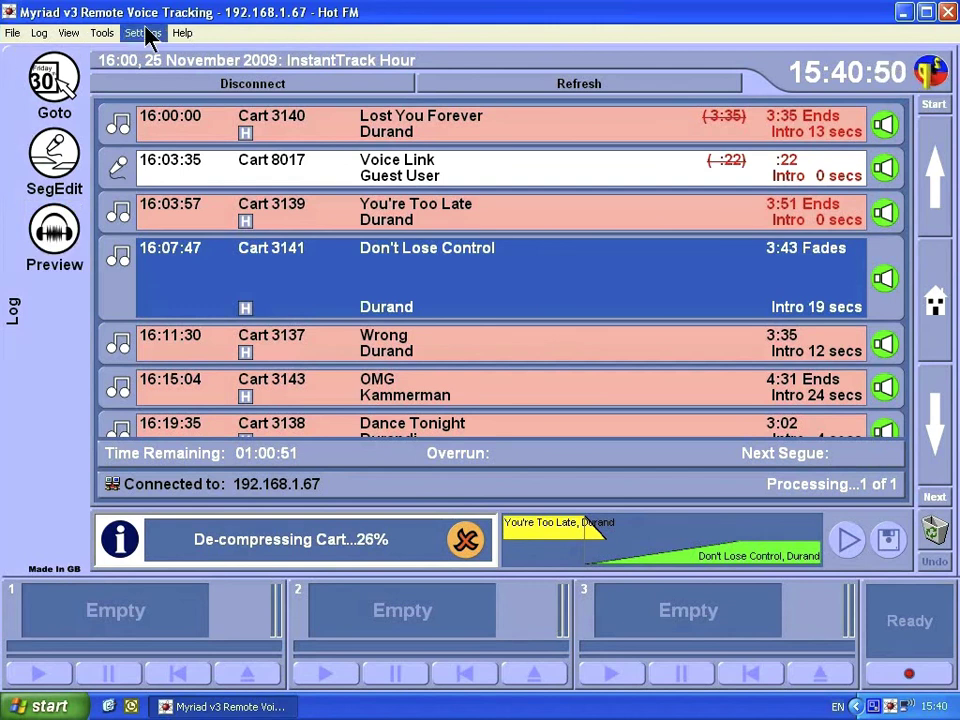
pyautogui.click(12, 36)
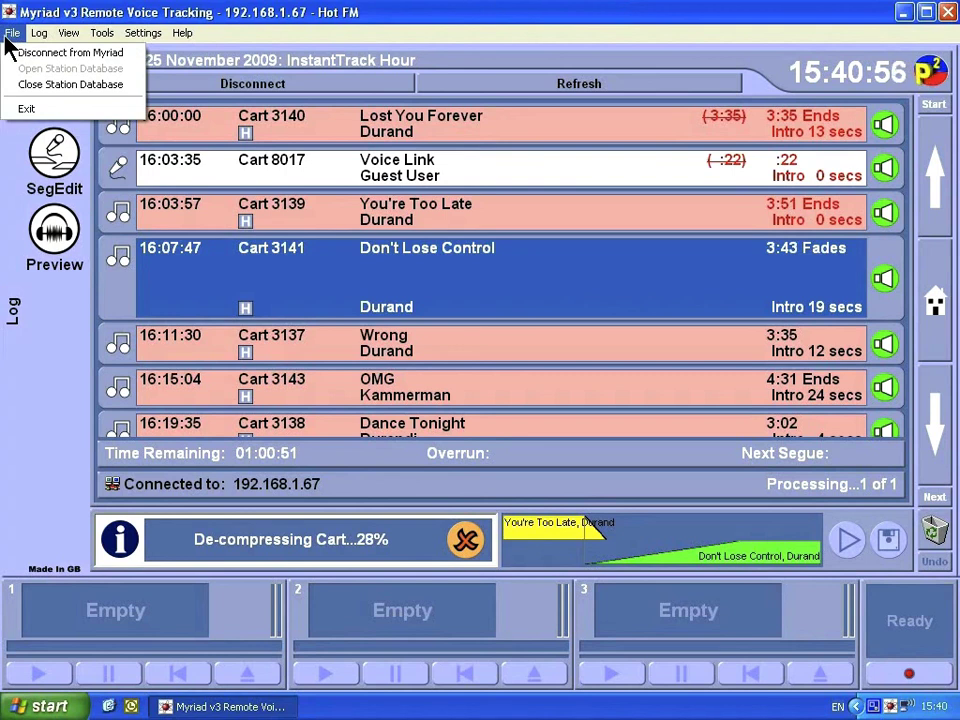
pyautogui.moveTo(41, 38)
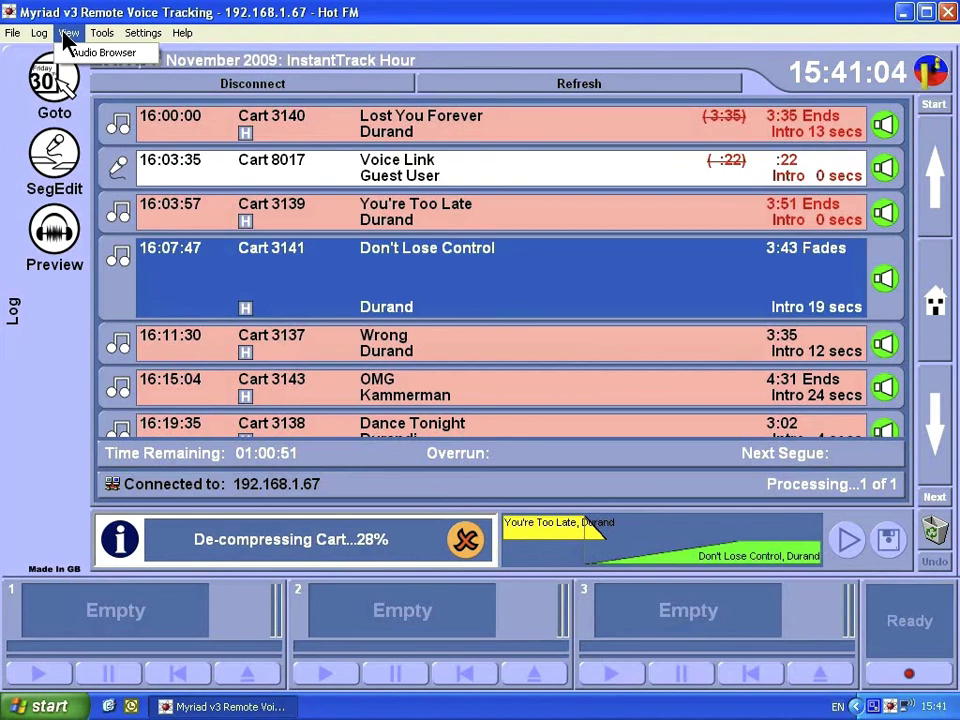
pyautogui.click(72, 56)
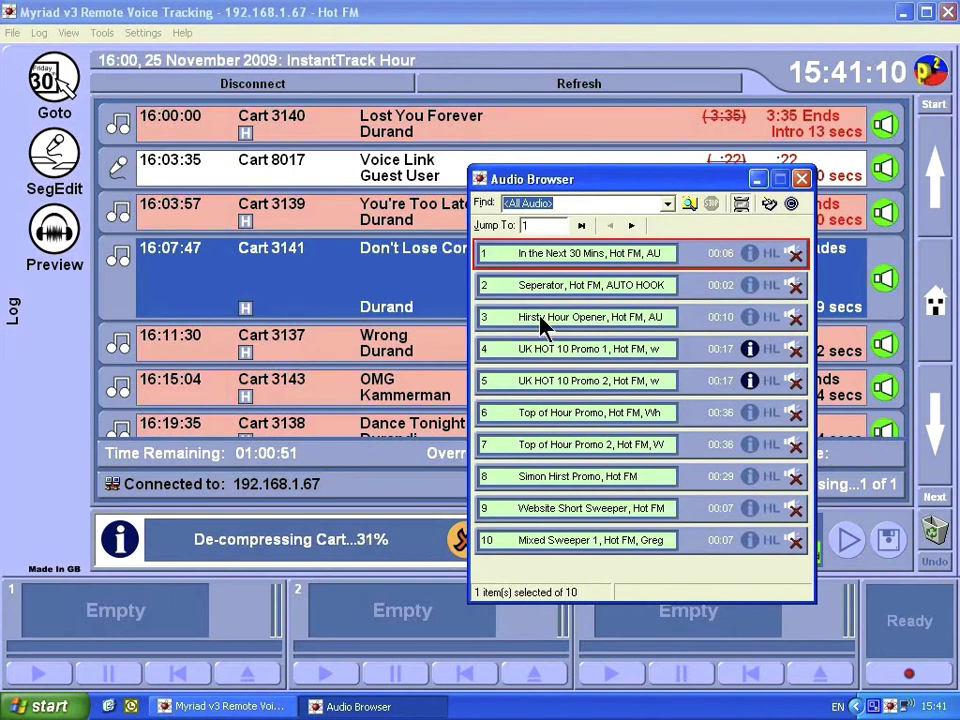
# Place cart 3 Hirsty Hour Opener at 16:07:47 before Don't Lose Control, then close the Audio Browser.
pyautogui.moveTo(354, 298); pyautogui.dragTo(354, 300)
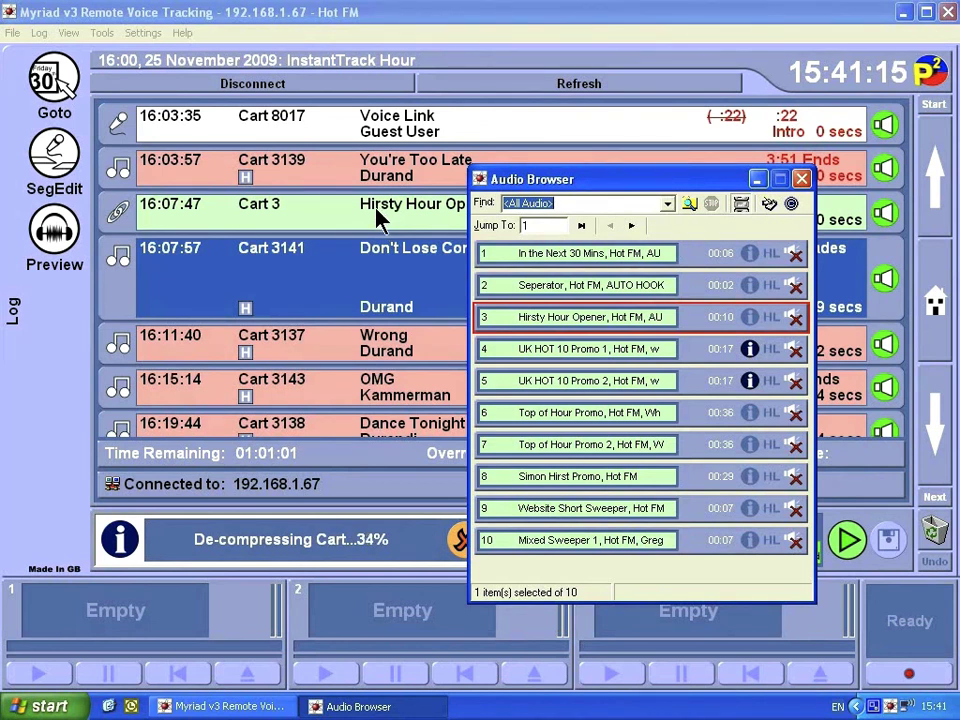
pyautogui.click(802, 179)
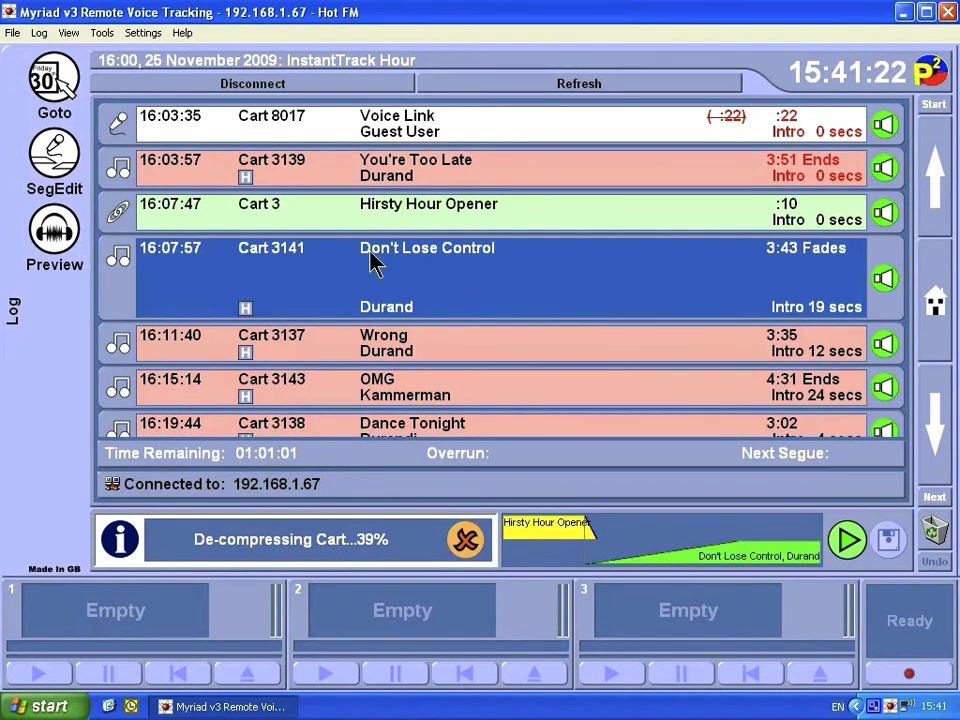
# Look through the Tools, Settings and Help menus, then cancel the De-compressing Cart operation.
pyautogui.click(97, 32)
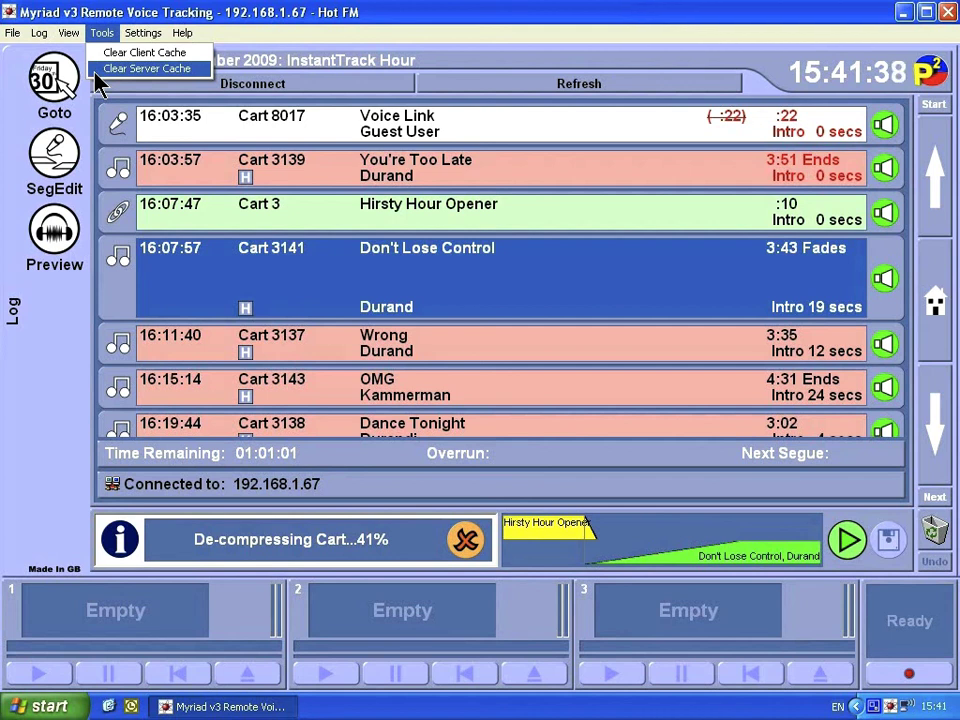
pyautogui.press('Right')
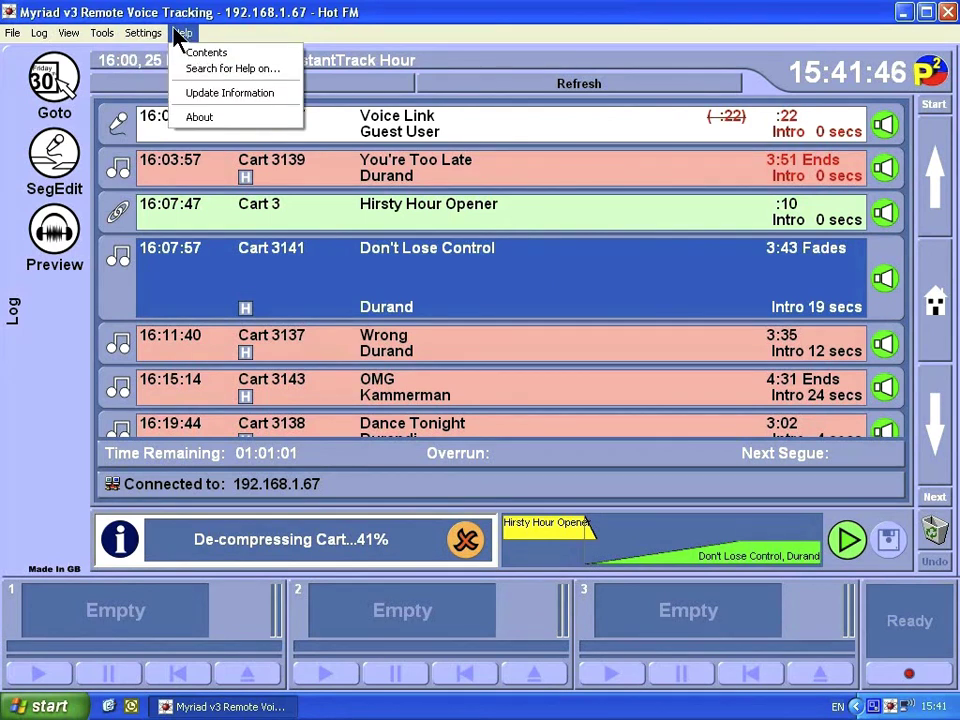
pyautogui.click(180, 32)
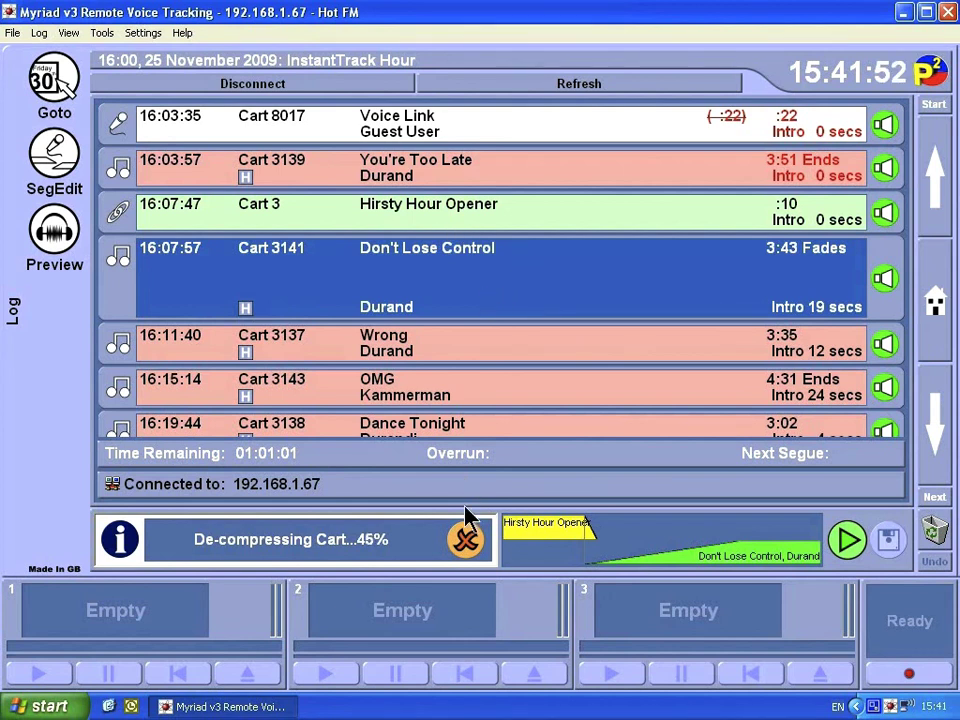
pyautogui.click(468, 548)
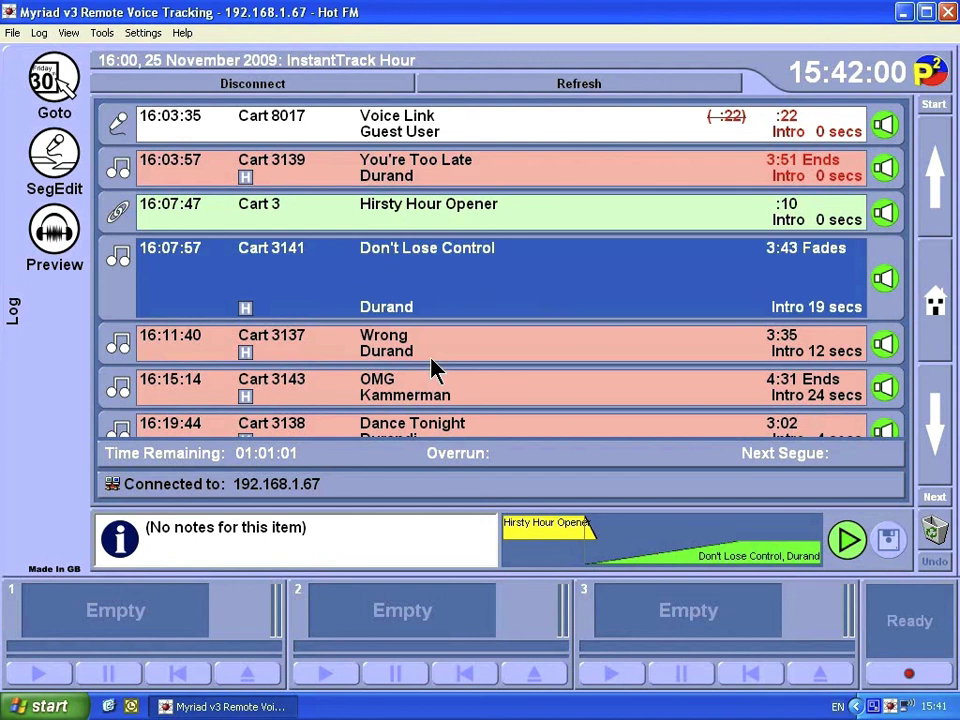
# Move Wrong above Don't Lose Control, delete it twice, then undo and refresh the log from the server.
pyautogui.moveTo(437, 360); pyautogui.dragTo(420, 287)
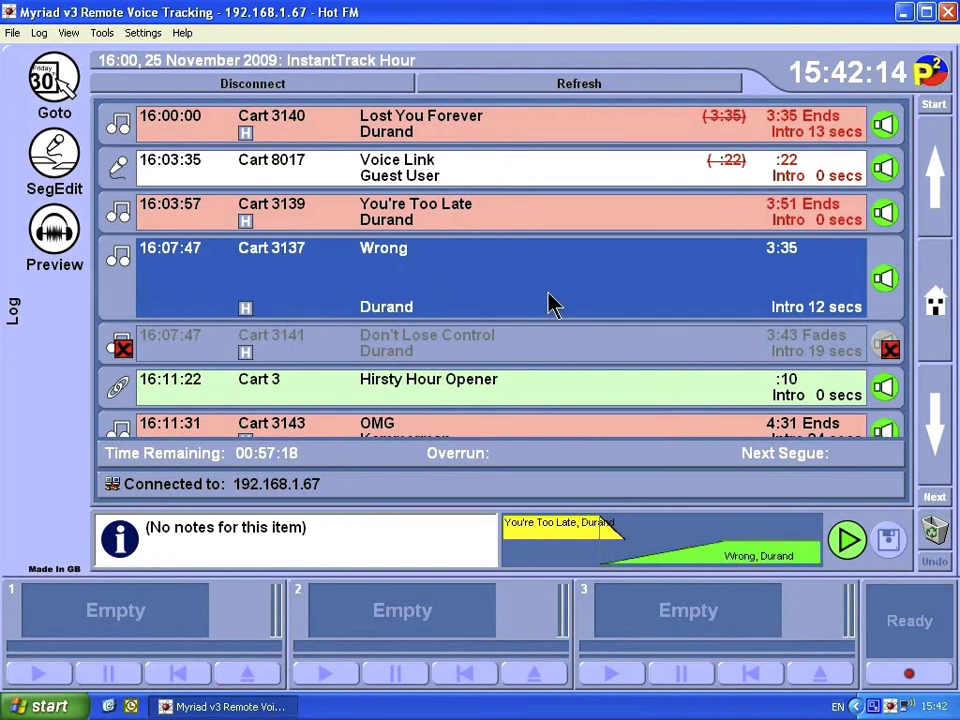
pyautogui.press('Delete')
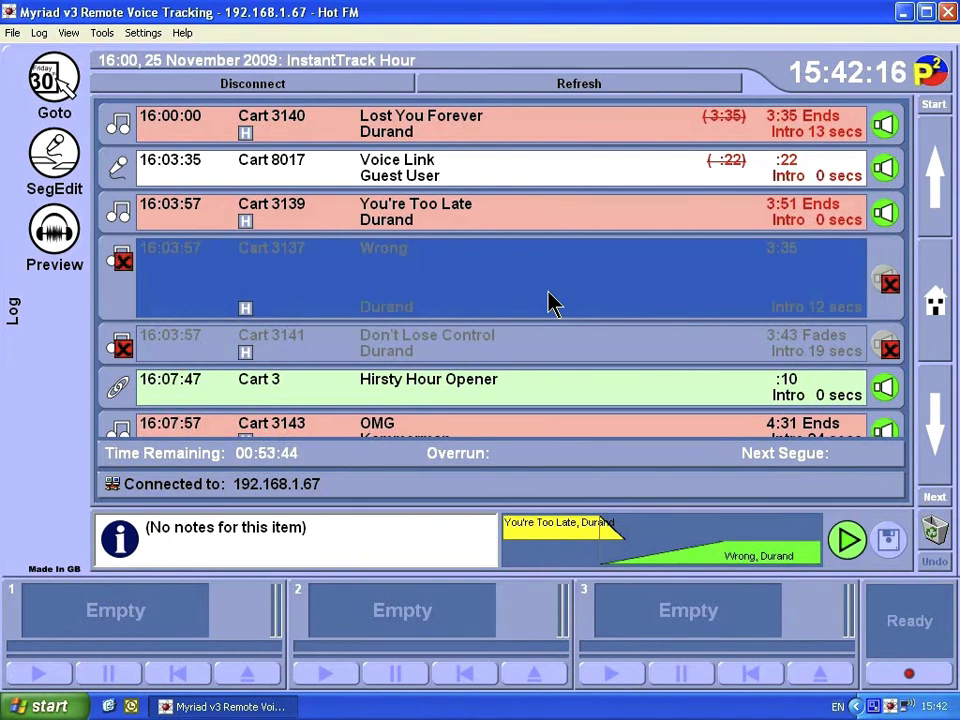
pyautogui.press('Delete')
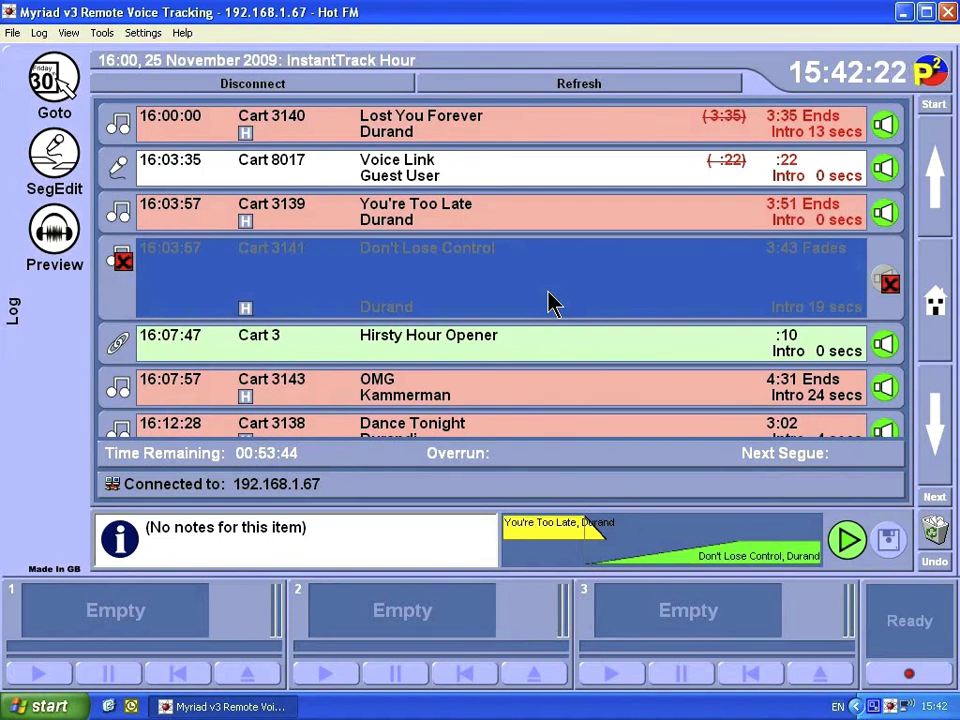
pyautogui.click(942, 566)
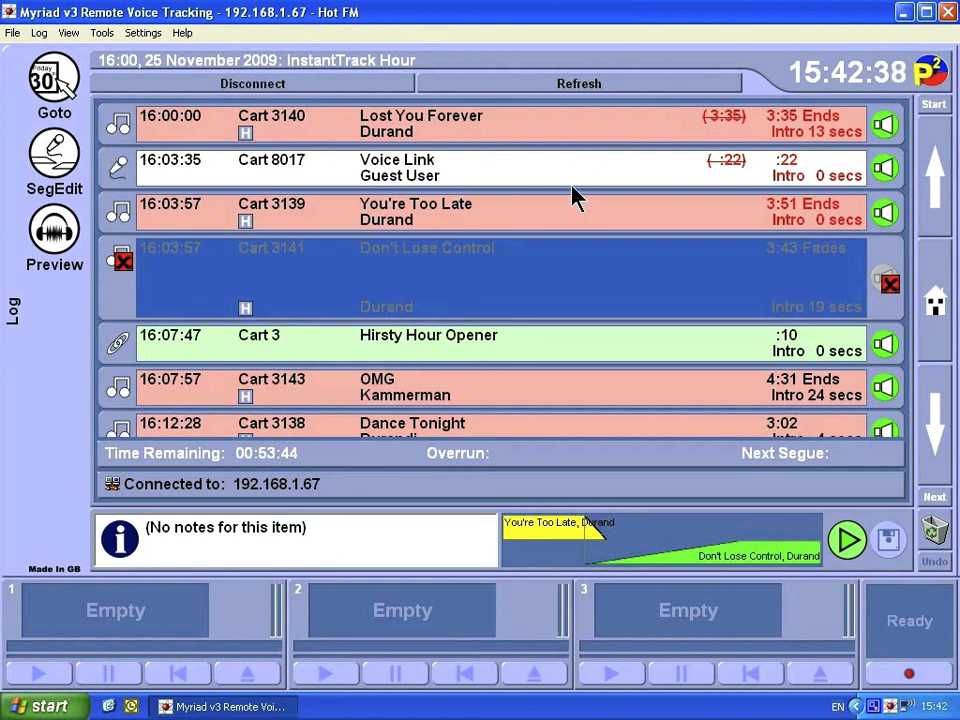
pyautogui.click(510, 95)
# Disconnect from the station server, cancel the Connection Settings prompt and bring up the Remote Edit Server window.
pyautogui.click(201, 83)
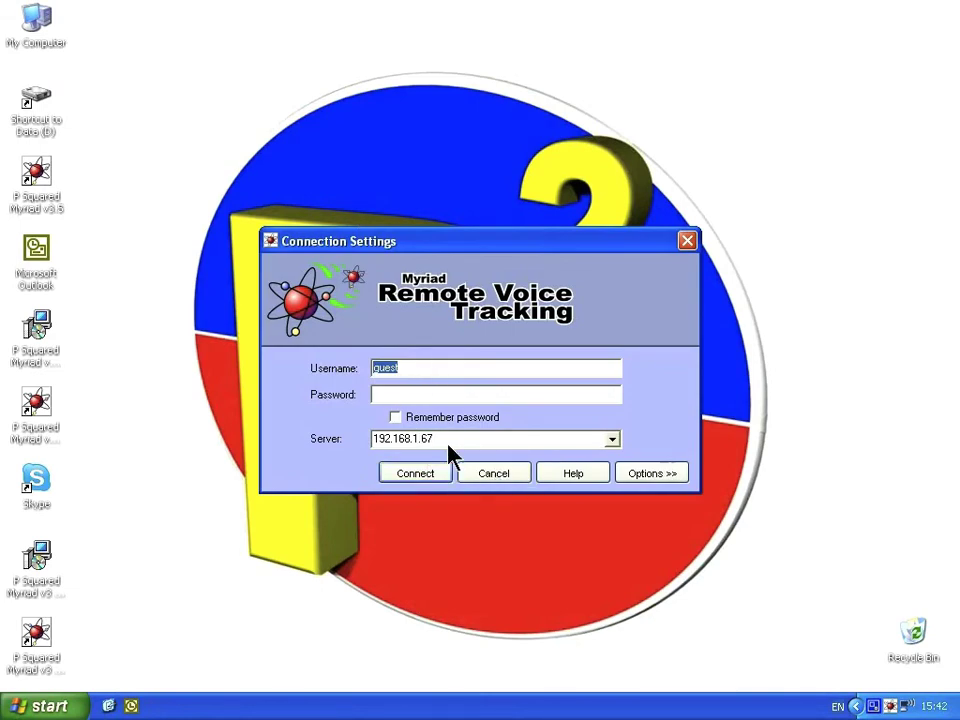
pyautogui.click(493, 474)
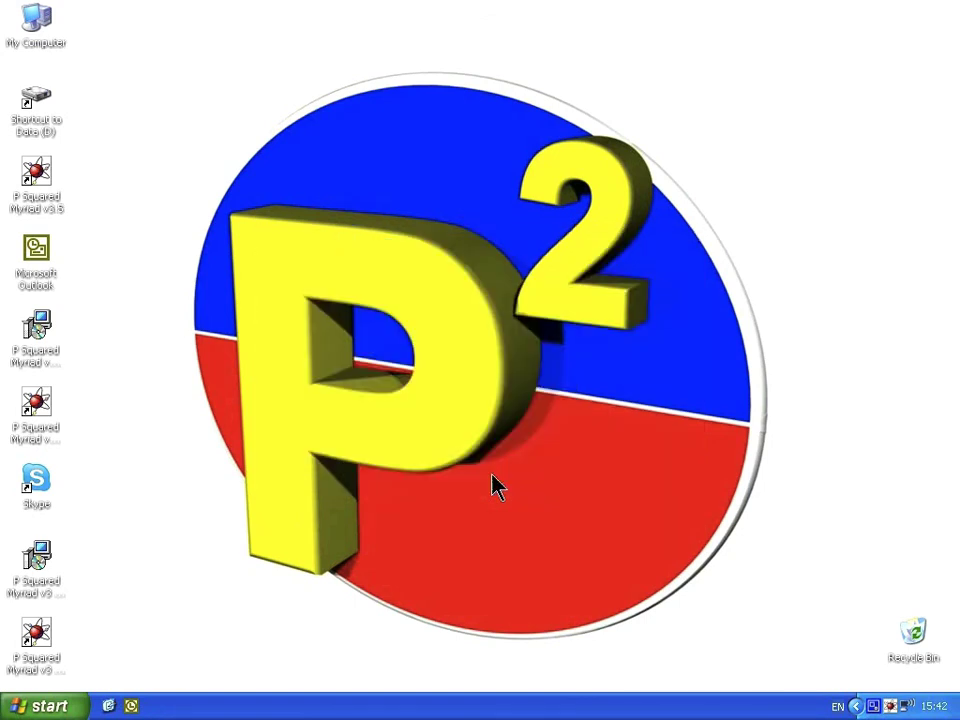
pyautogui.doubleClick(890, 704)
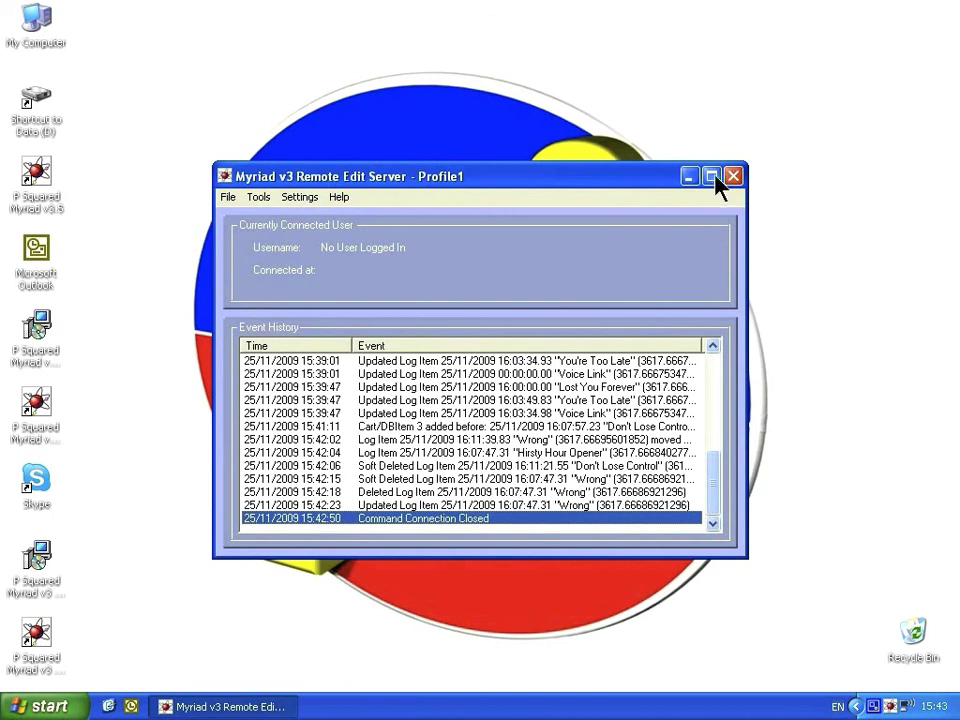
# Maximize the Remote Edit Server to read its Event History, then close the window.
pyautogui.click(710, 178)
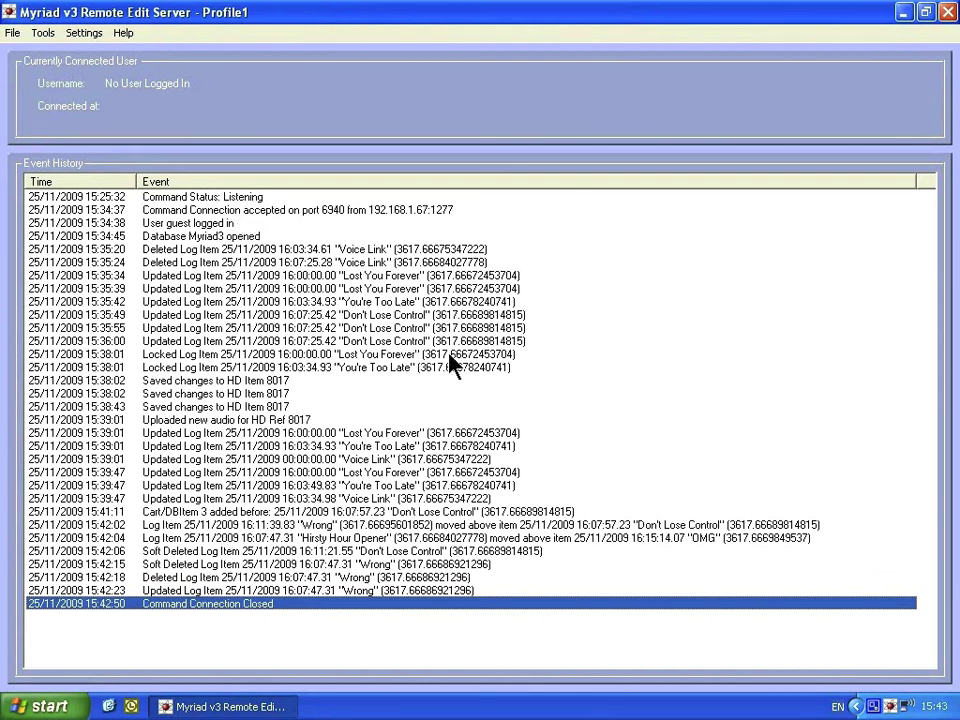
pyautogui.click(948, 14)
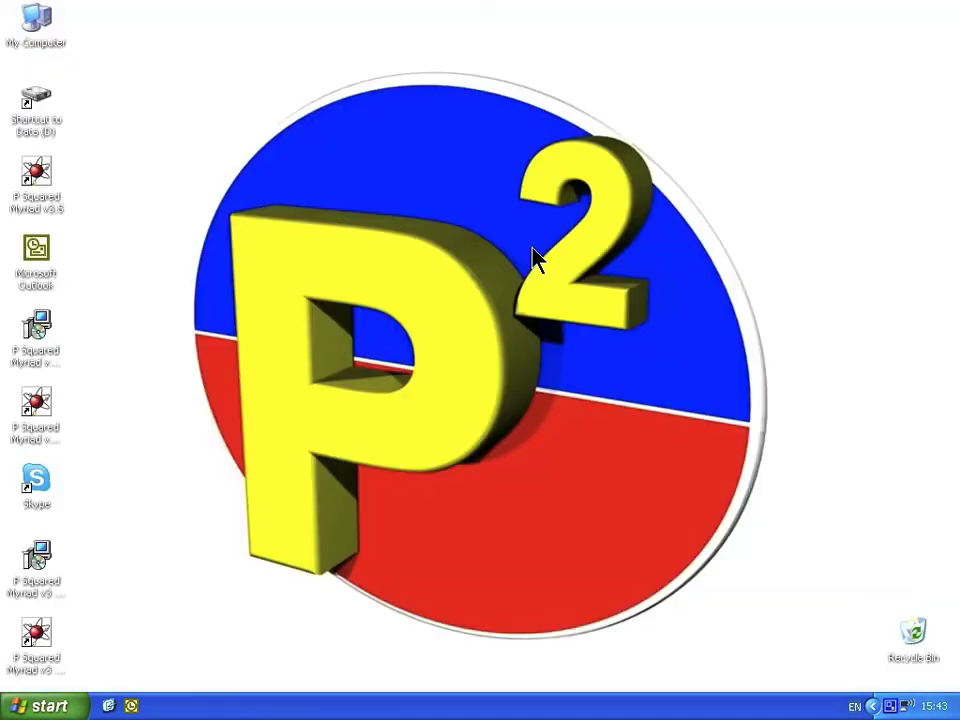